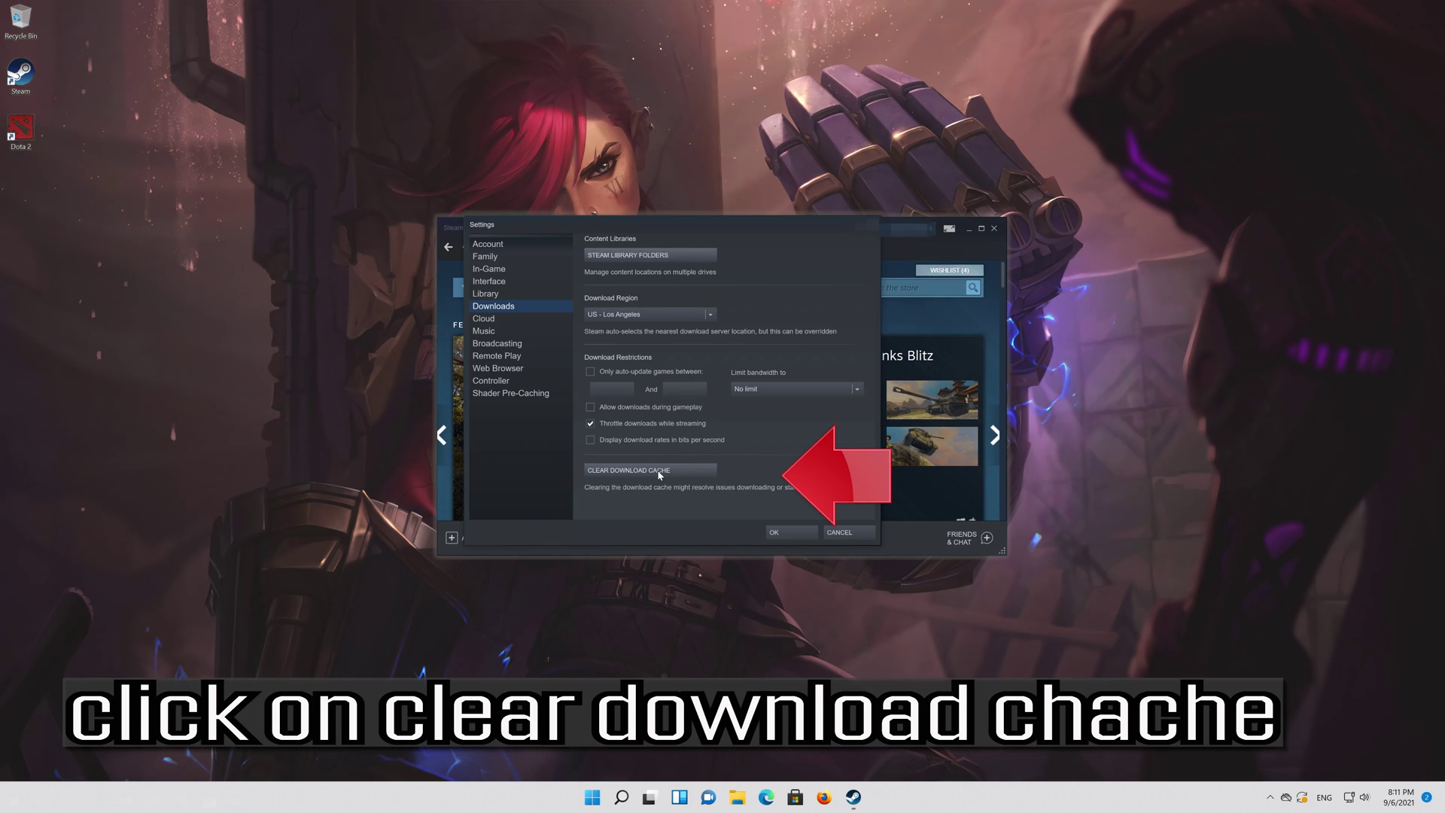
- Clear Steam's download cache and confirm the prompt
click(659, 472)
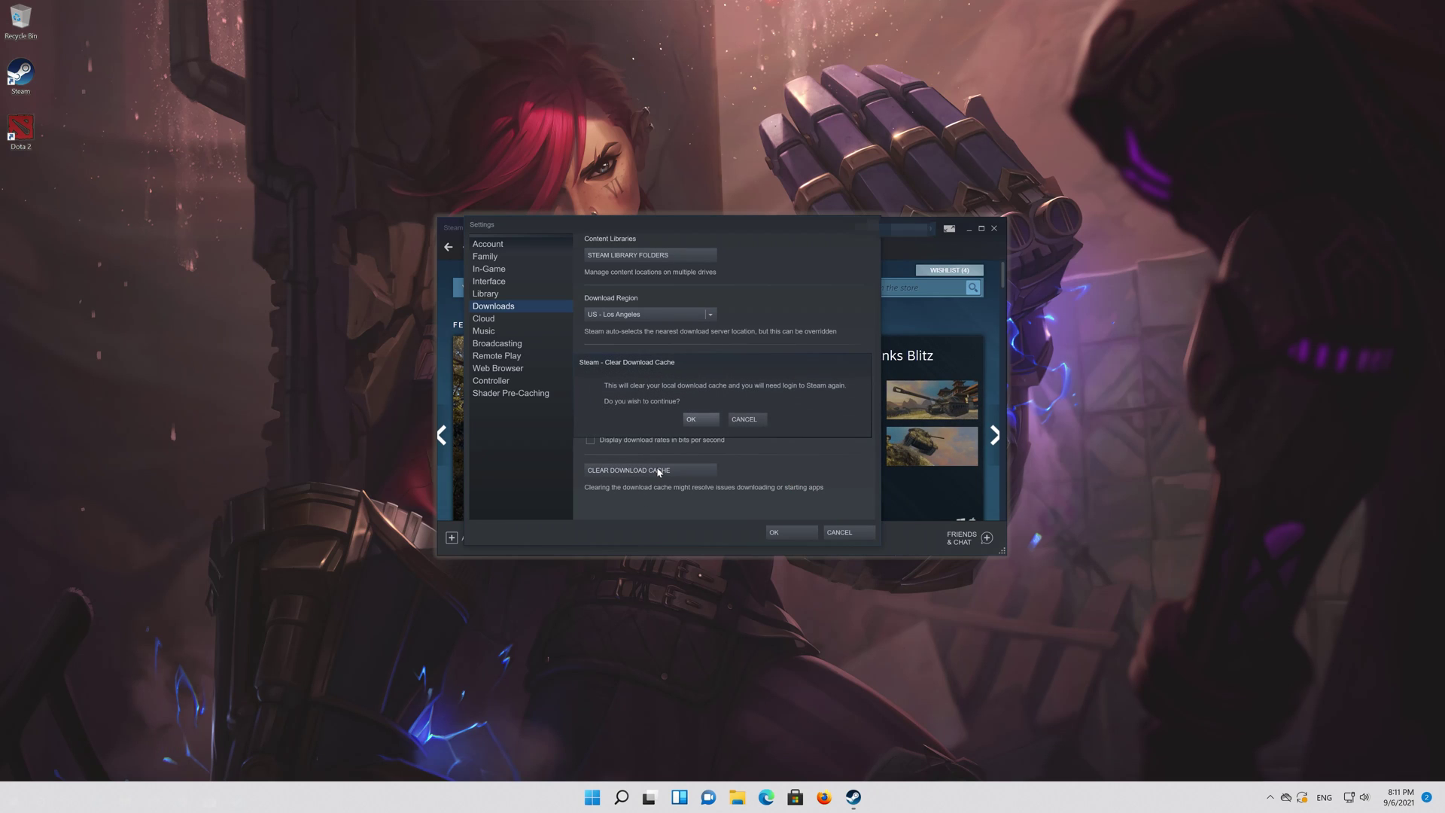
click(690, 420)
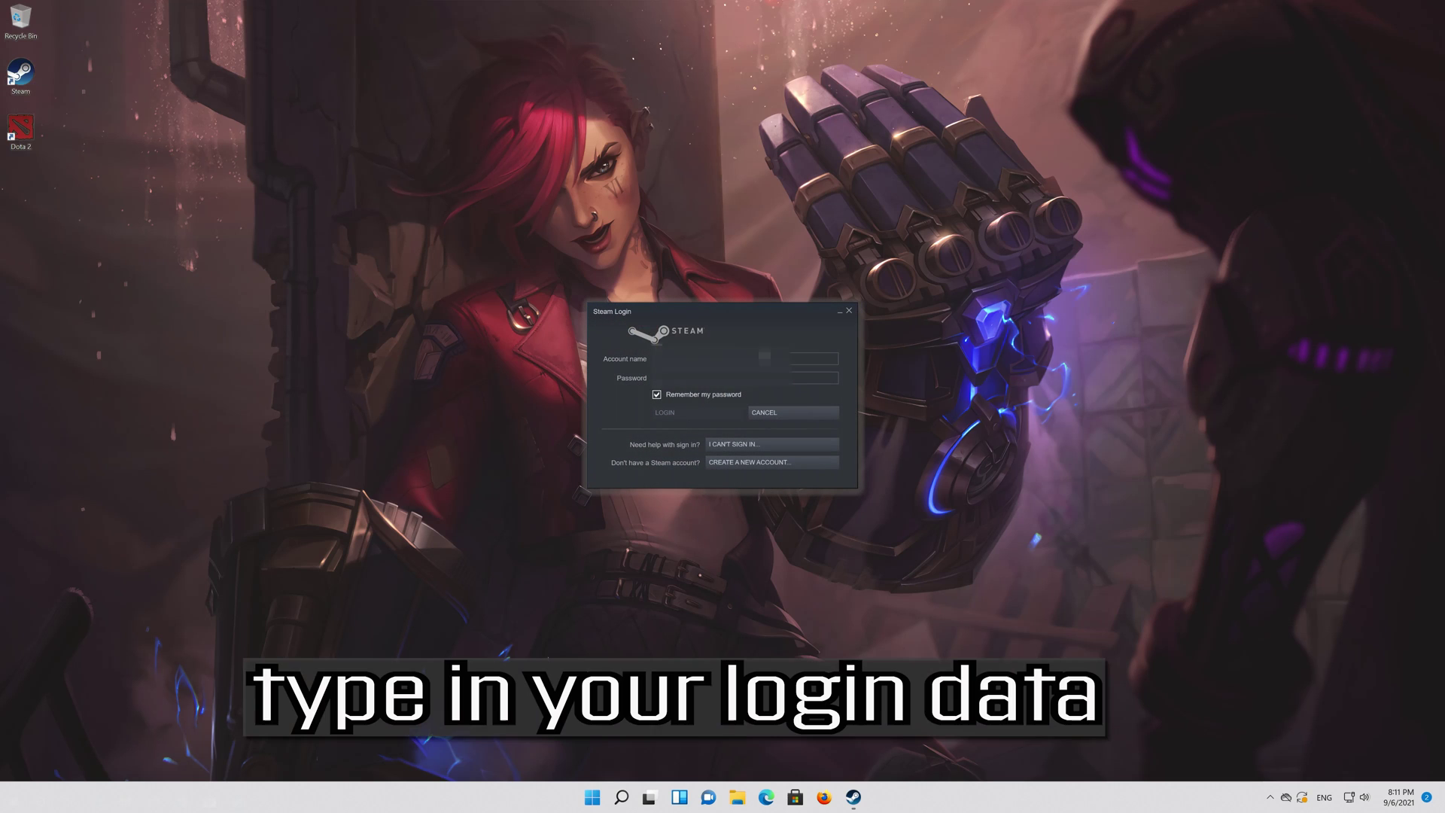
- Log in to Steam with the account name and password
text(steam)
key(Tab)
text(password)
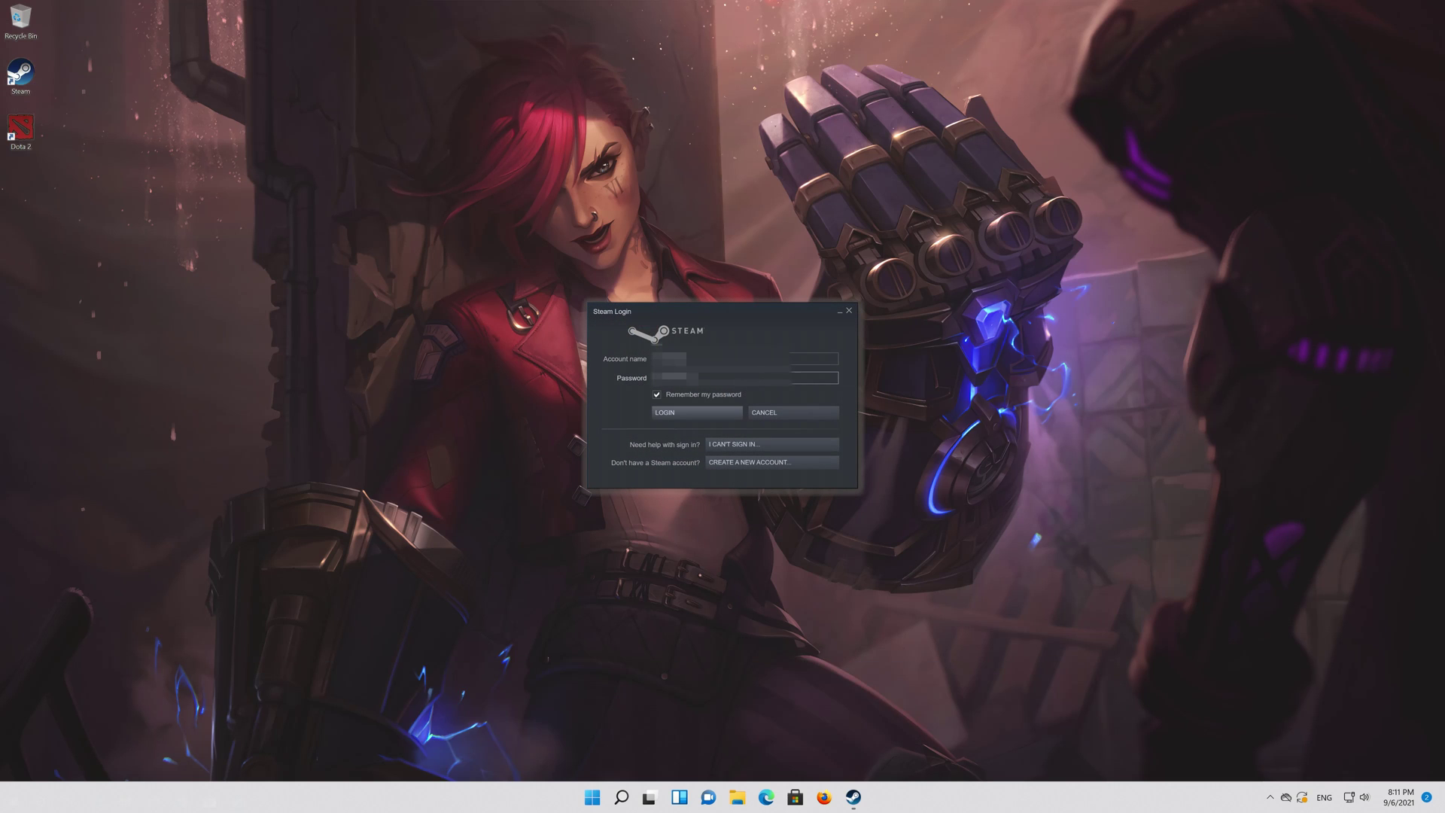
click(691, 414)
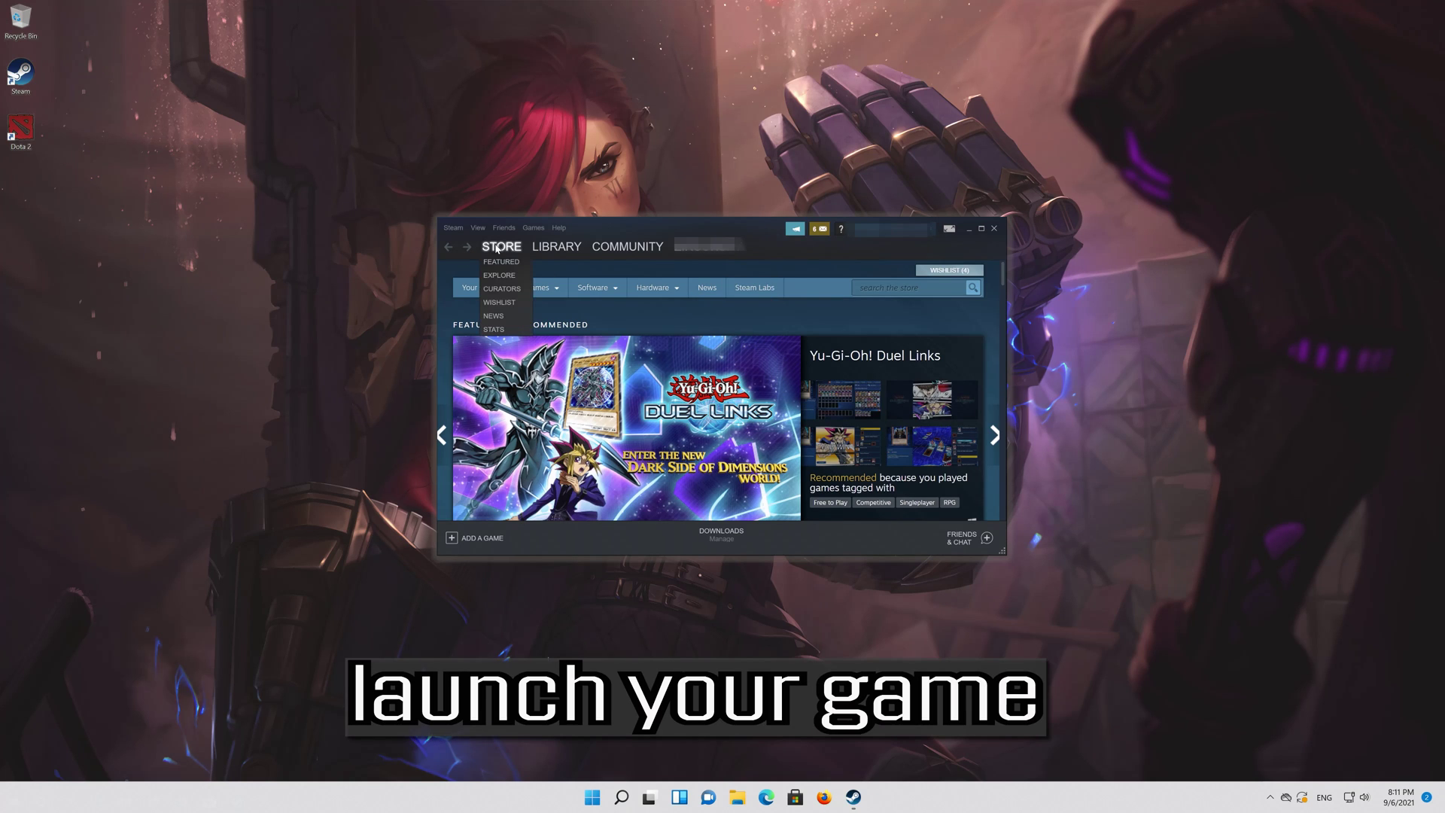
- Select Dota 2 in the Library and launch it with Play
click(542, 248)
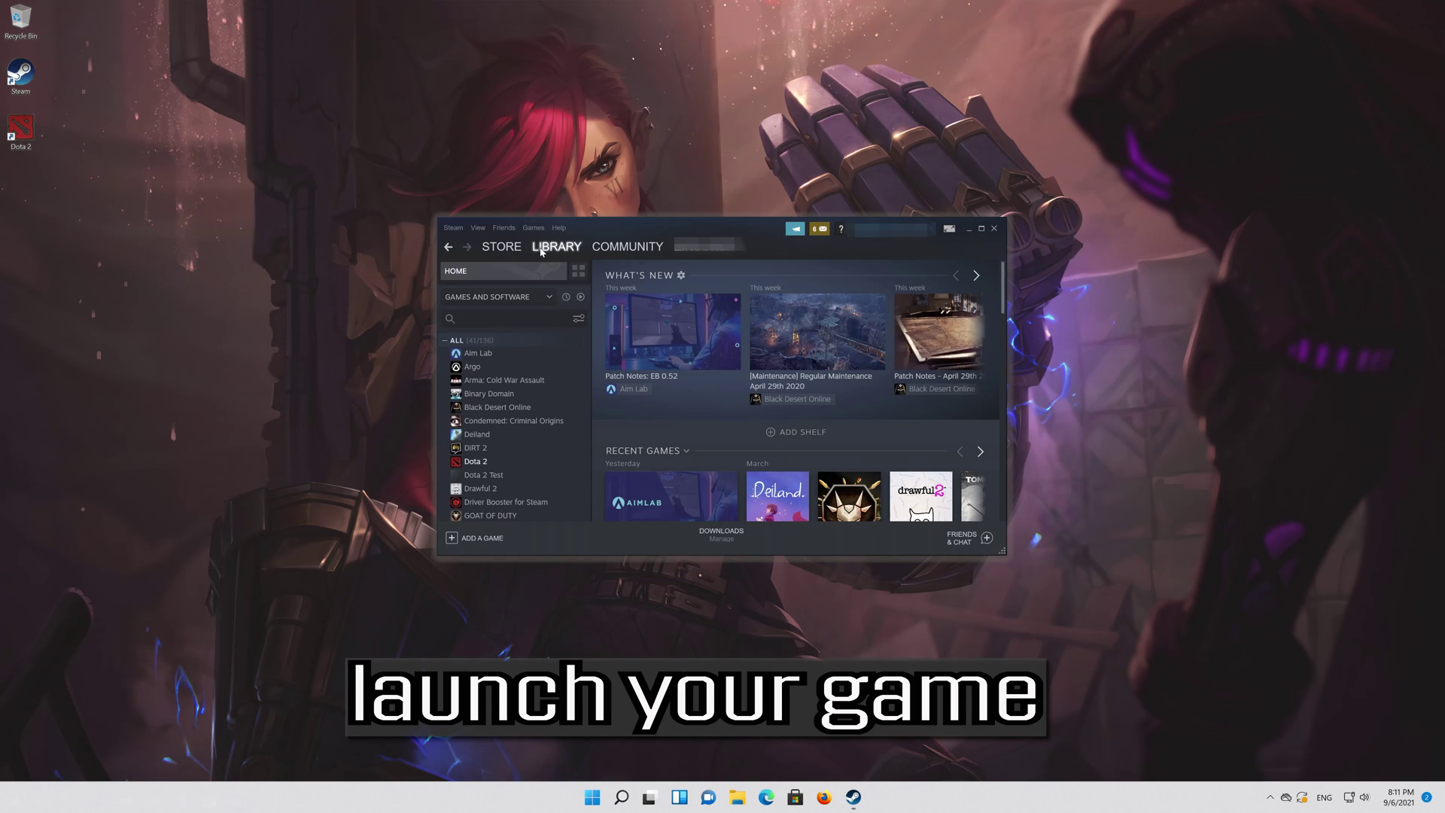
click(474, 462)
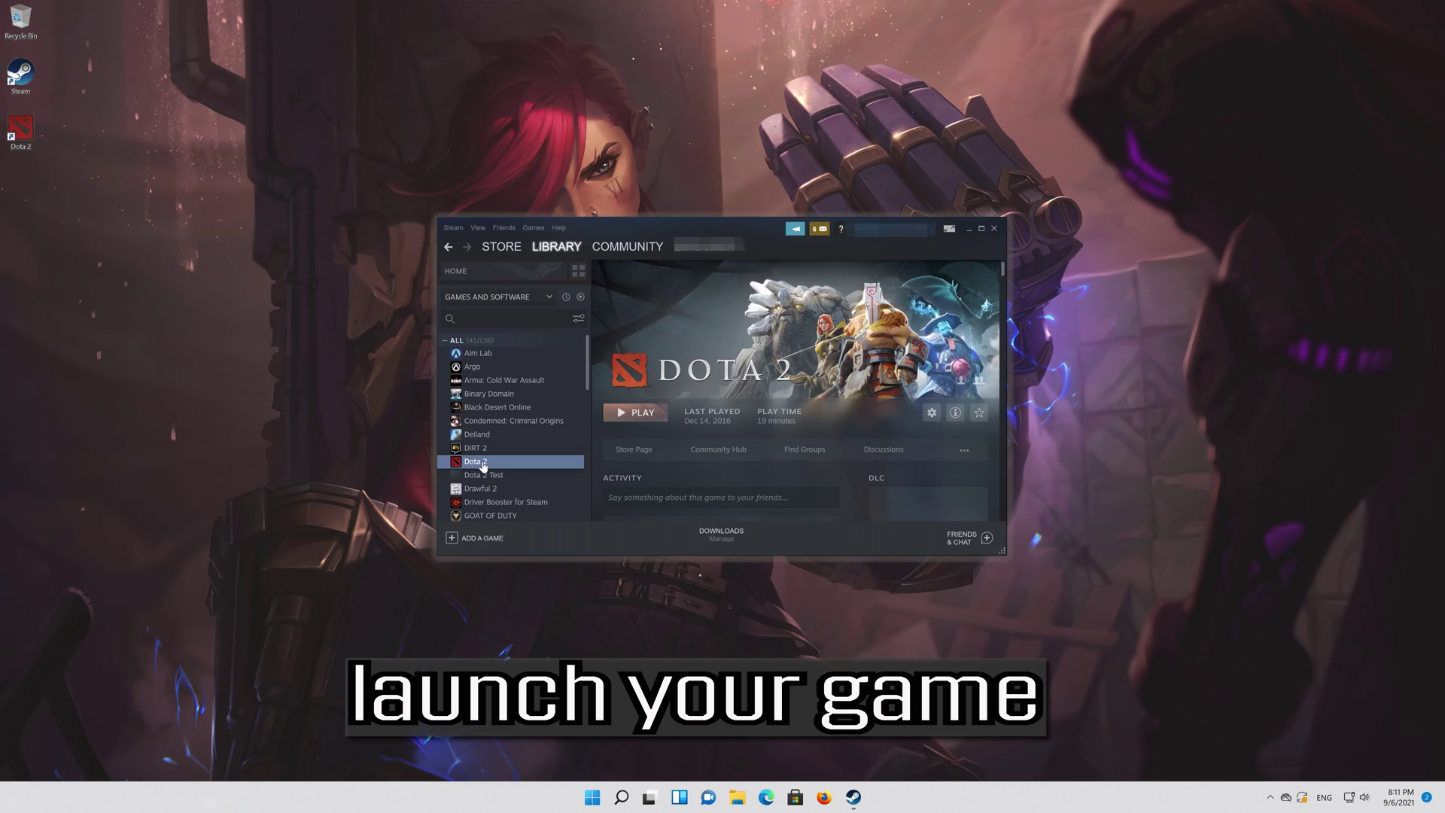
click(648, 412)
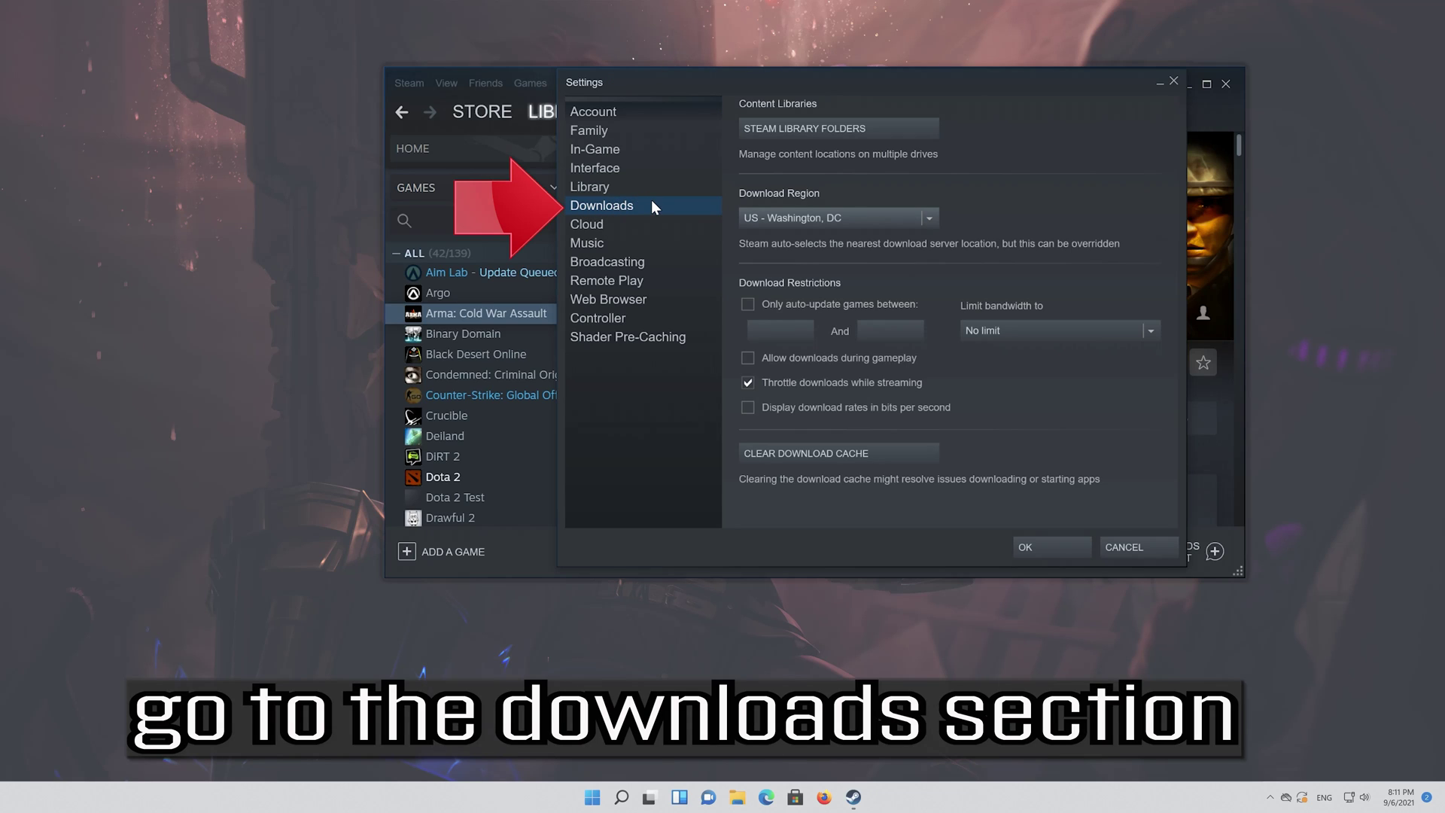
- Change the download region to US - Pittsburgh and confirm with OK
click(820, 214)
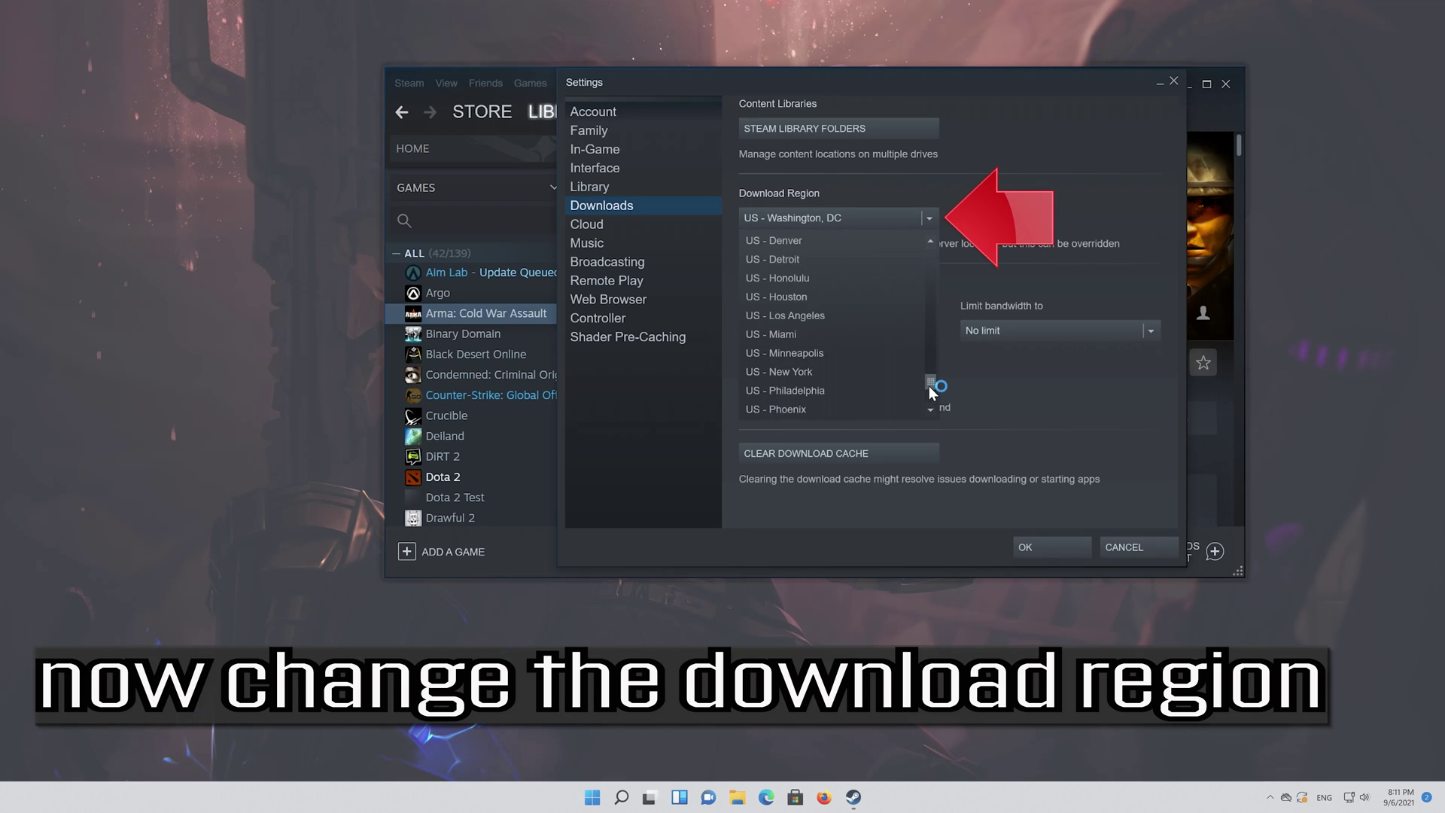
mouse_move(928, 385)
mouse_down()
mouse_move(925, 273)
mouse_move(931, 388)
mouse_up()
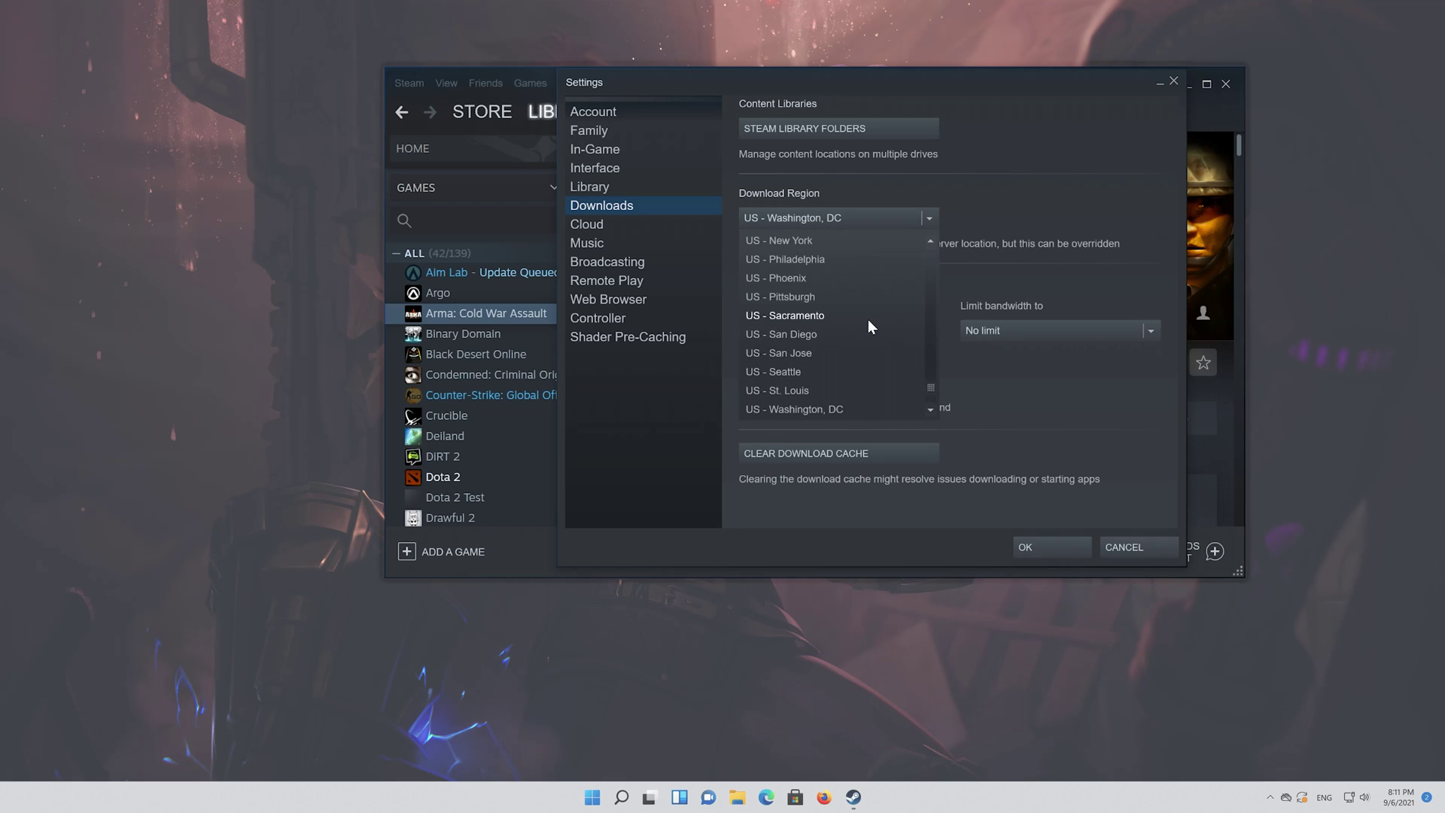
click(822, 293)
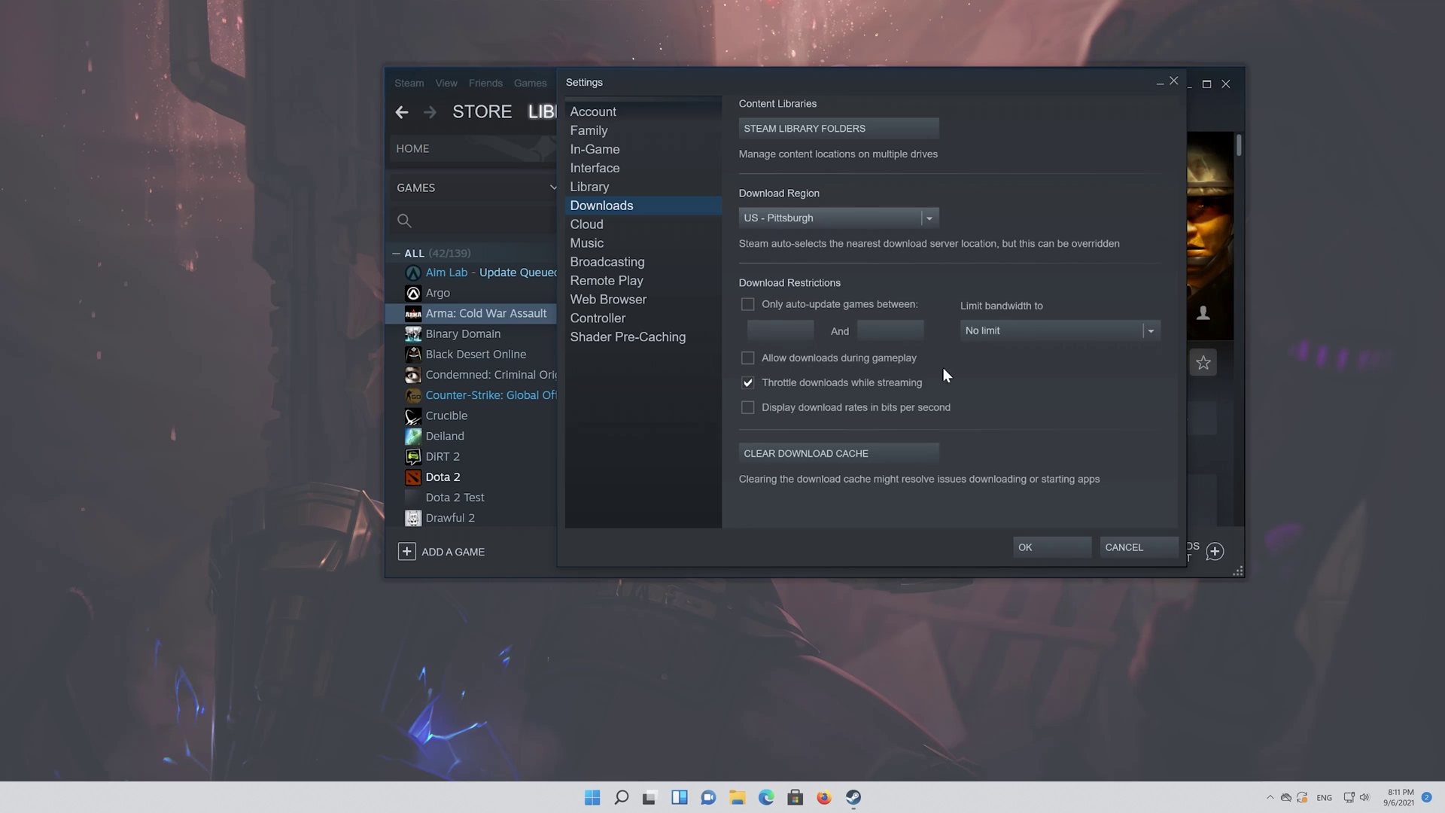
click(1049, 547)
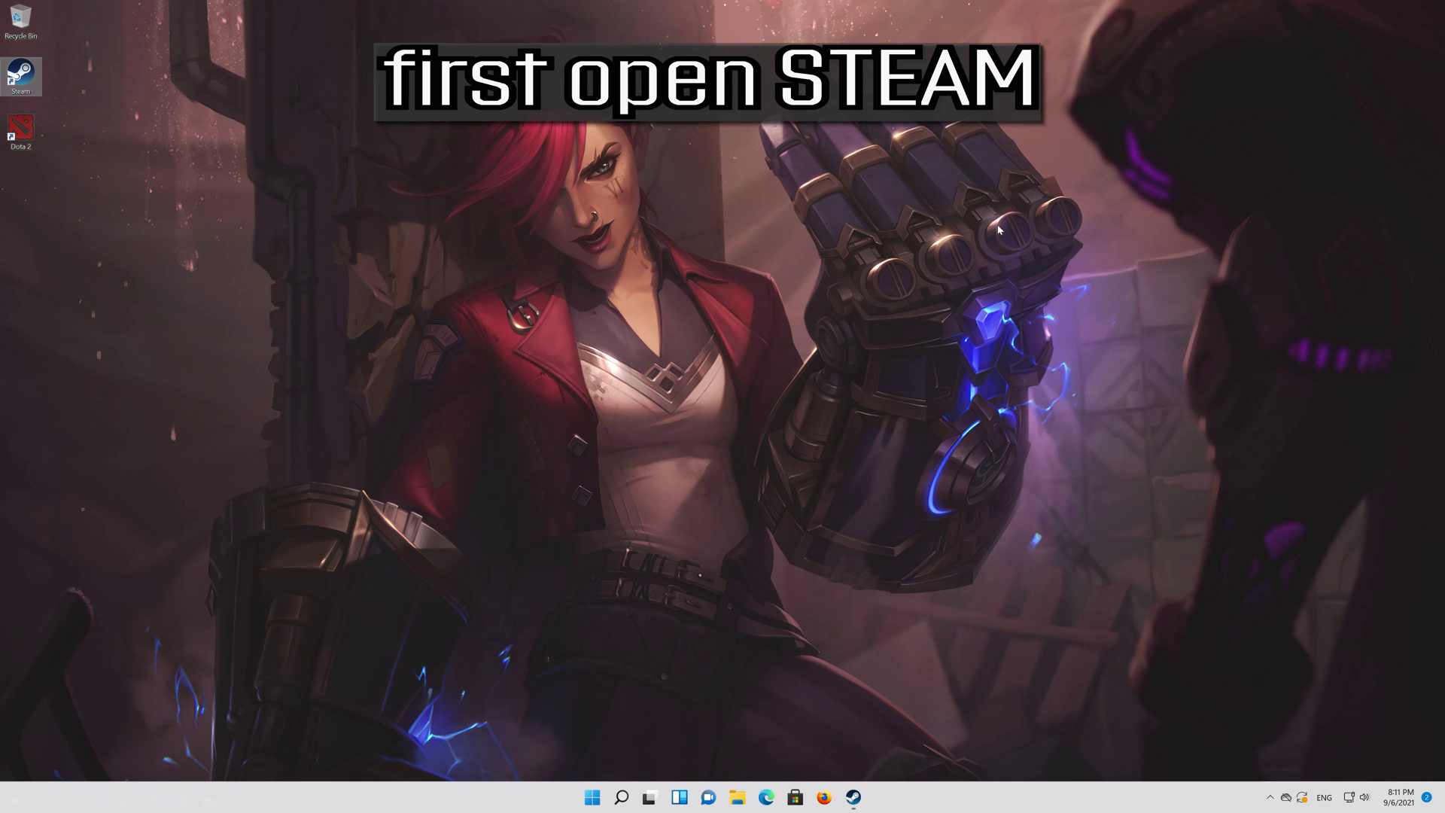
- Relaunch Steam from the desktop icon and bring up its Settings window, centred on screen
double_click(39, 70)
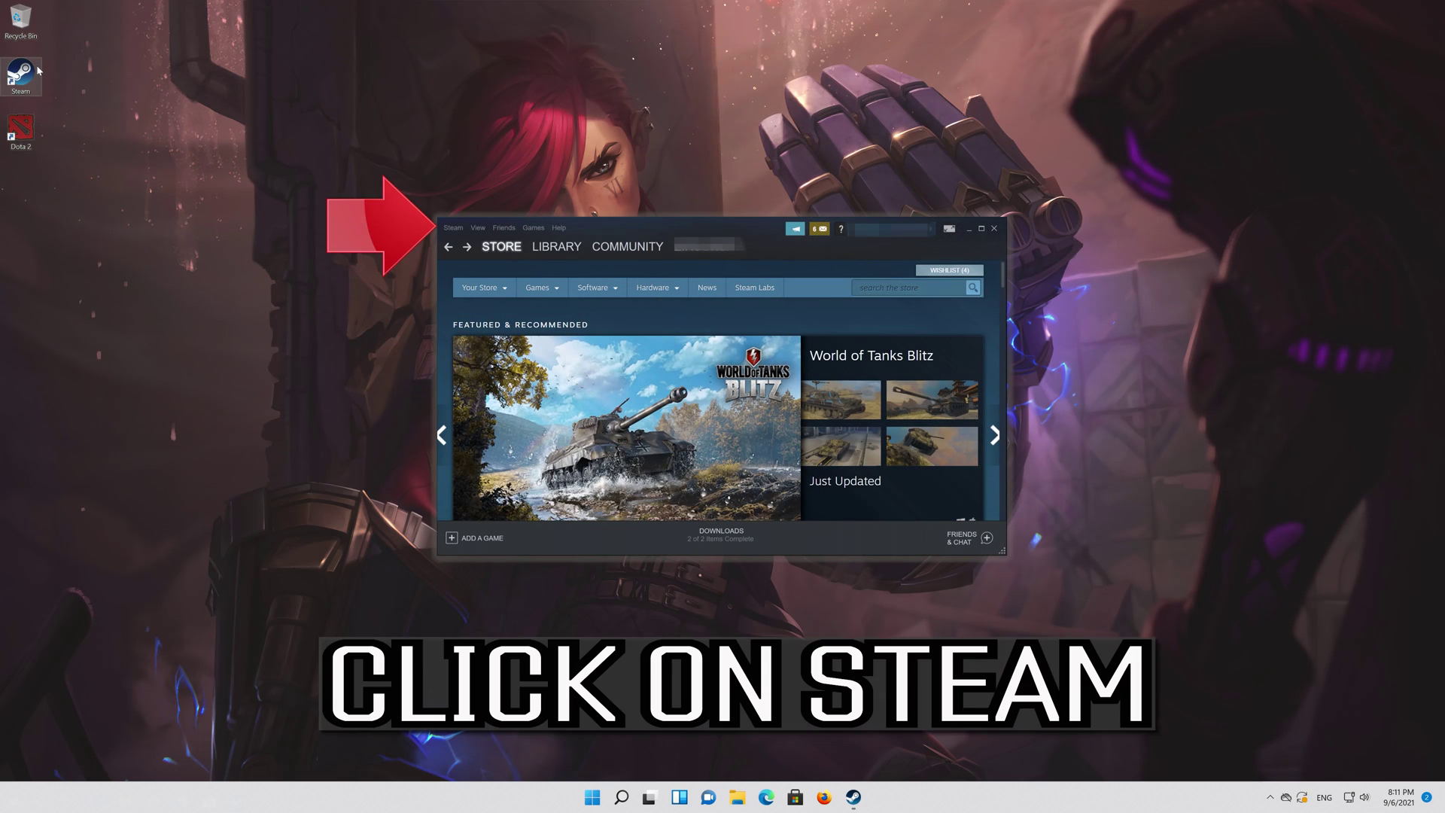
click(456, 228)
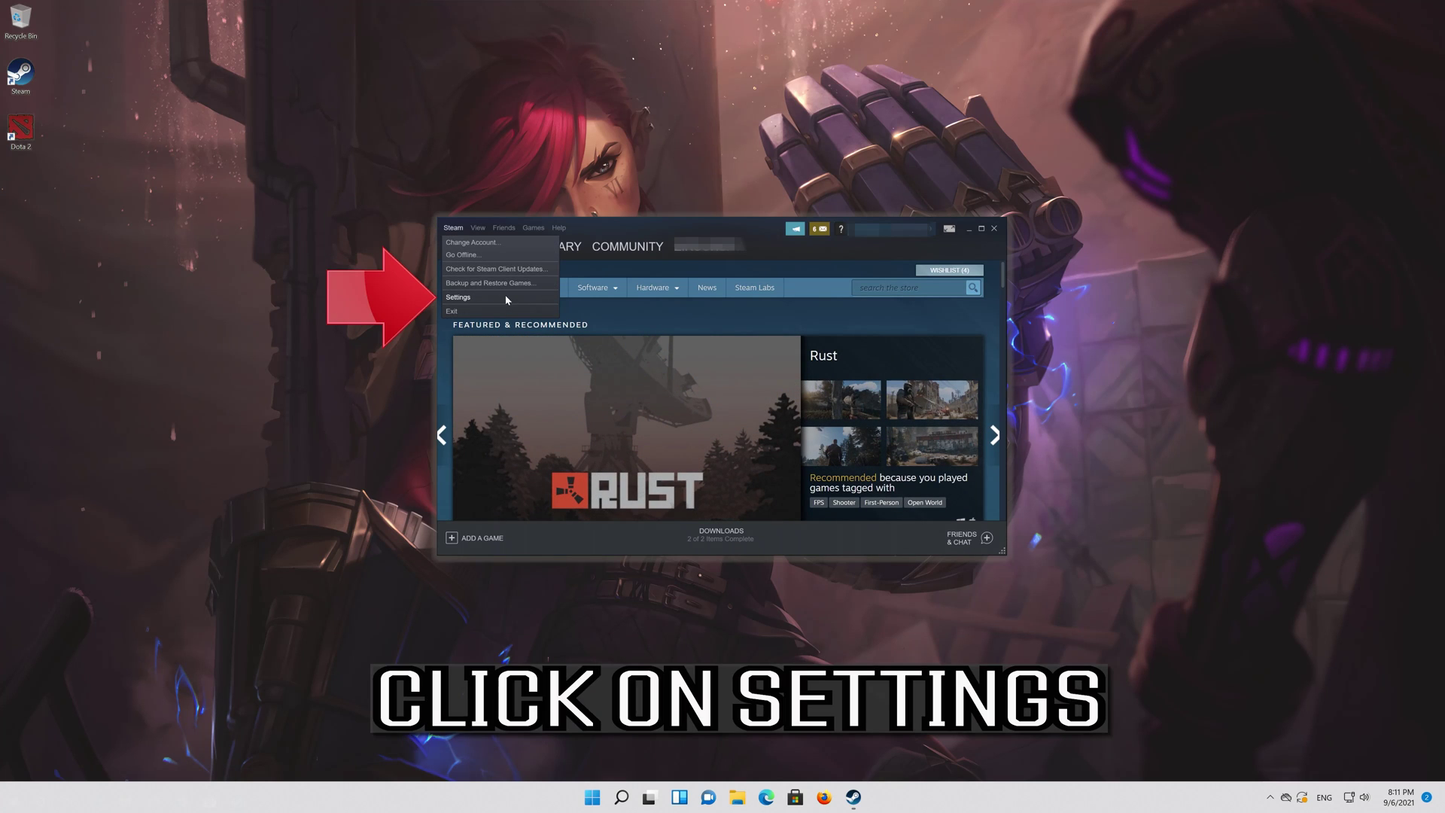
click(457, 297)
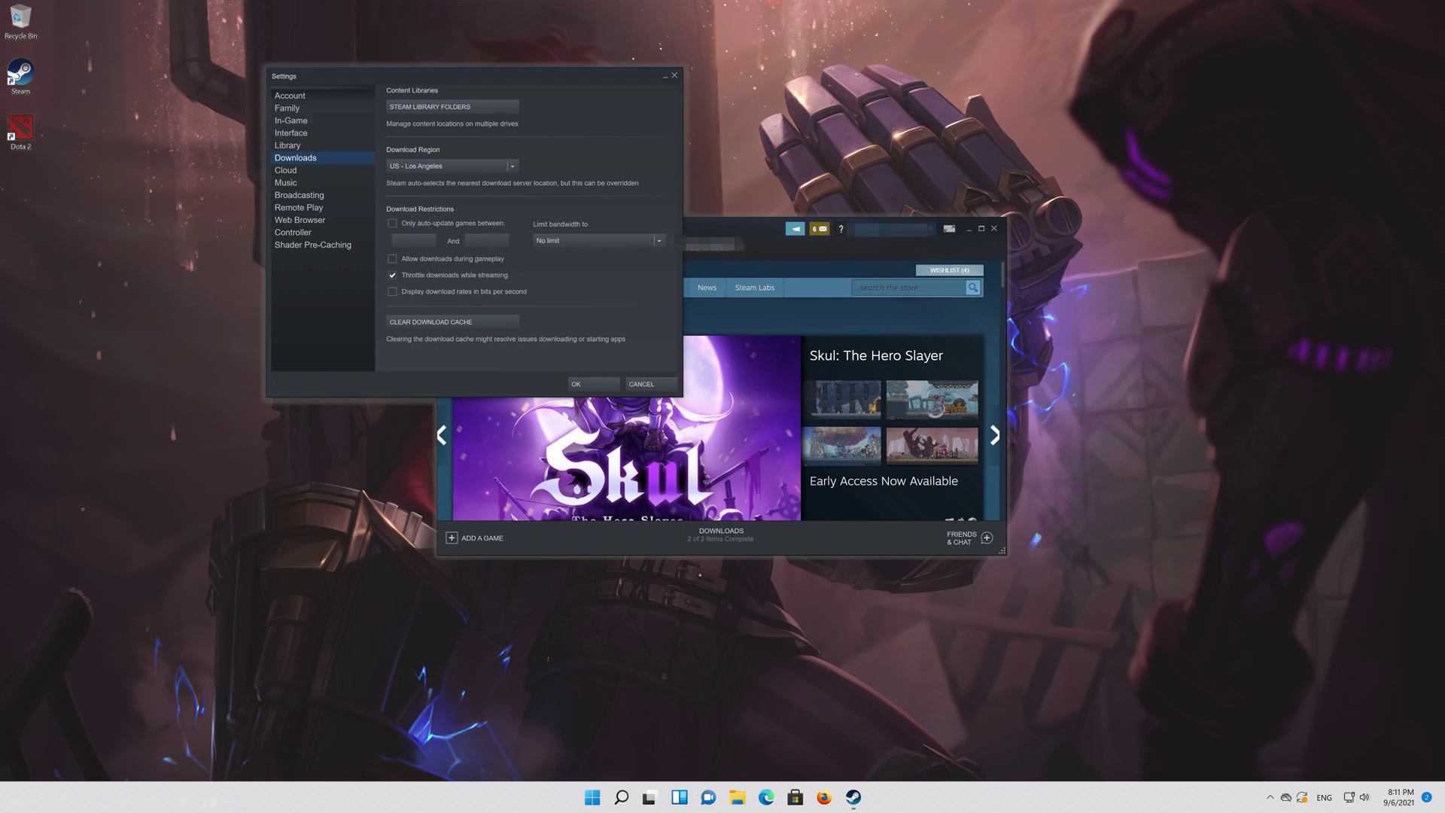
mouse_move(522, 72)
mouse_down()
mouse_move(657, 201)
mouse_move(719, 223)
mouse_up()
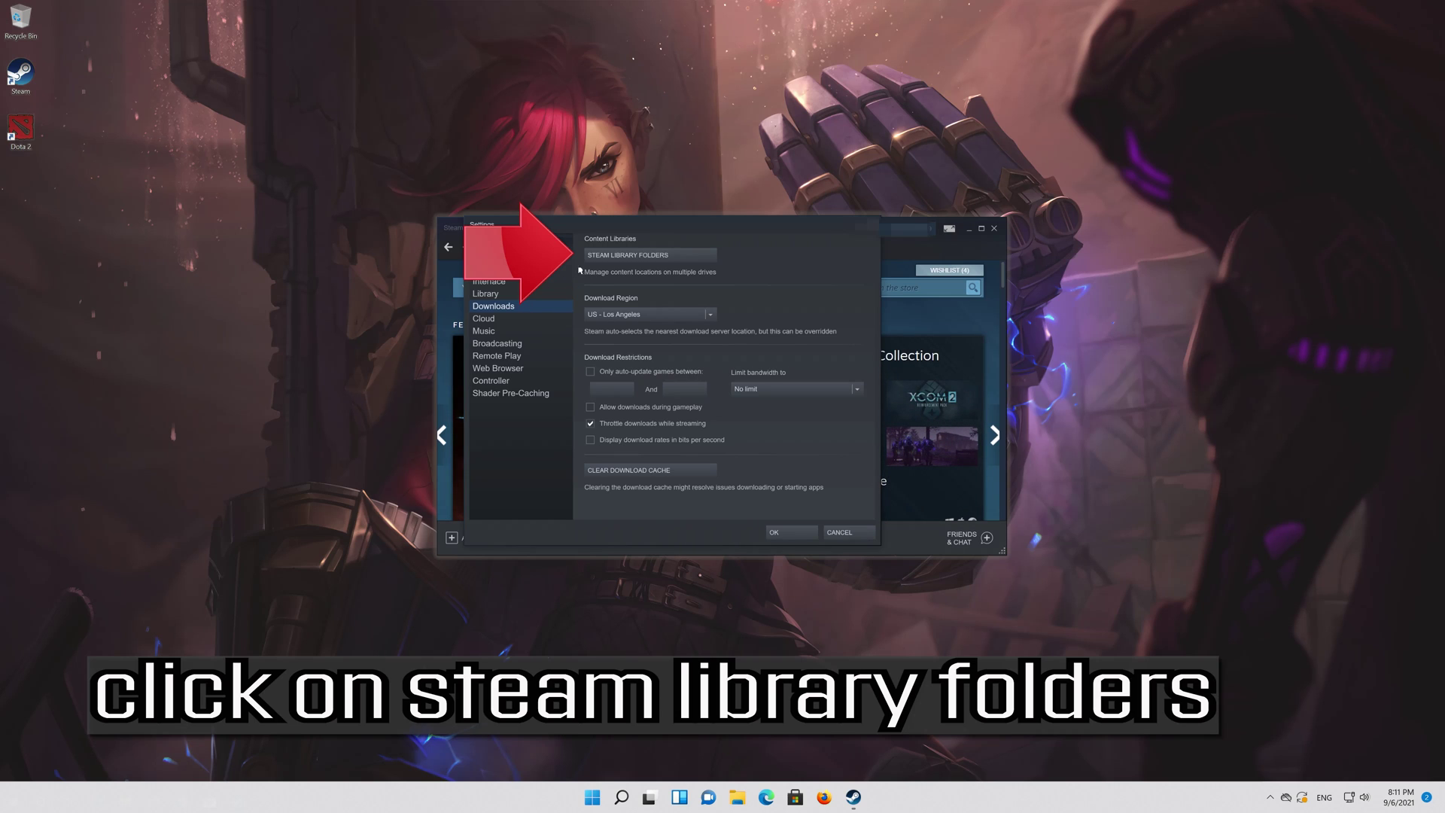
- Choose Repair Library Folder for the C:\Program Files (x86)\Steam library folder
click(673, 260)
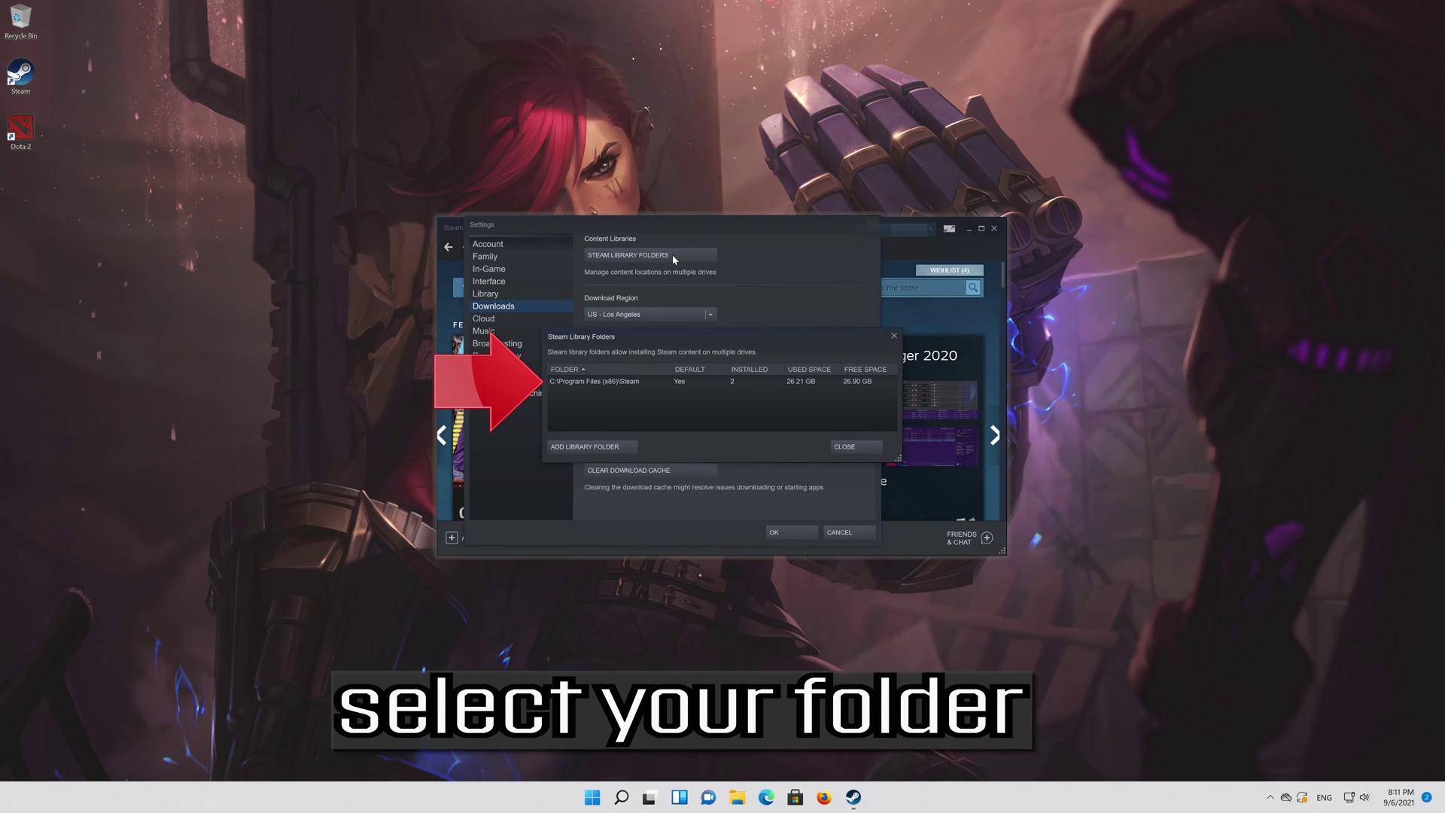
click(622, 383)
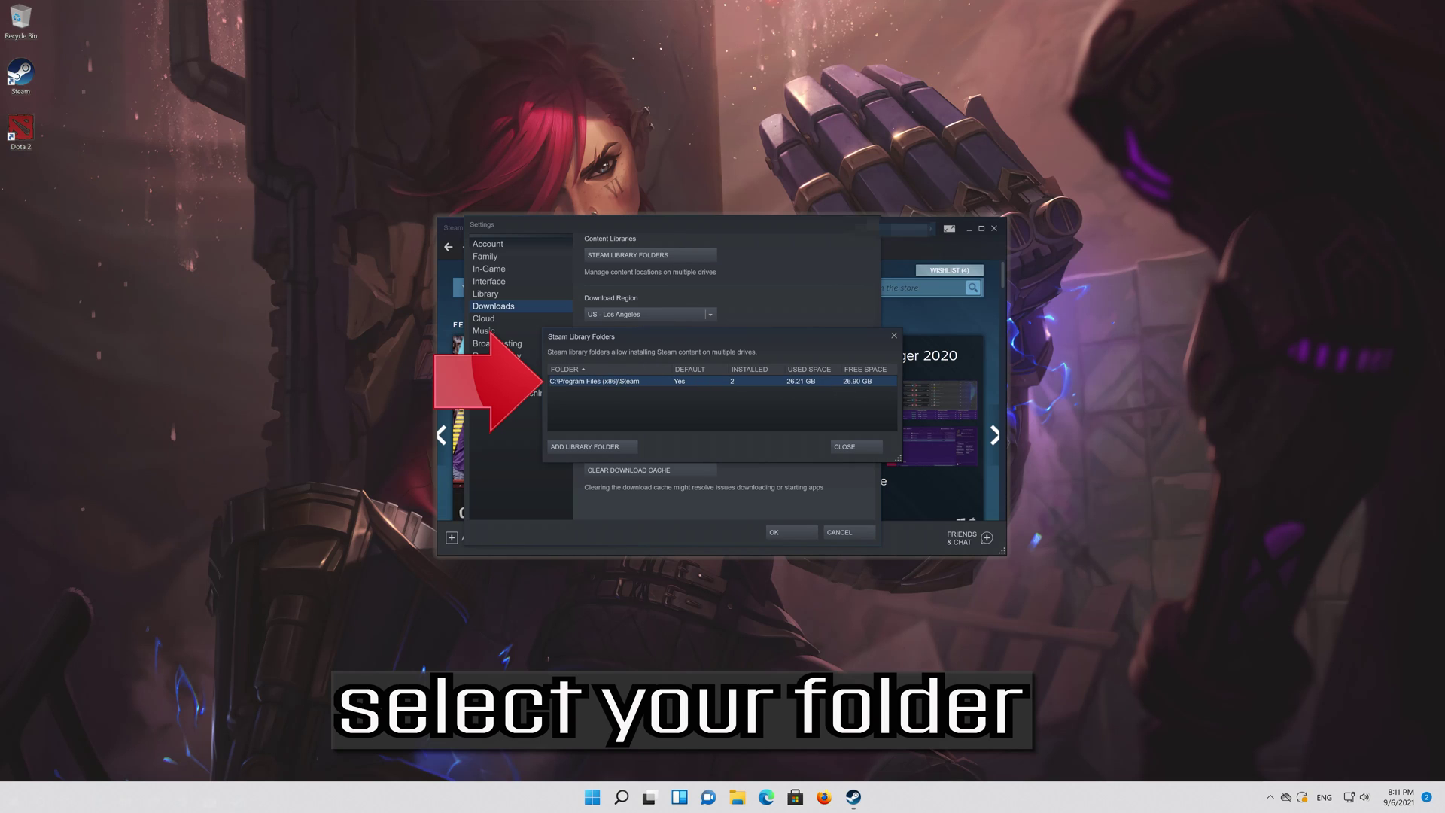
right_click(596, 386)
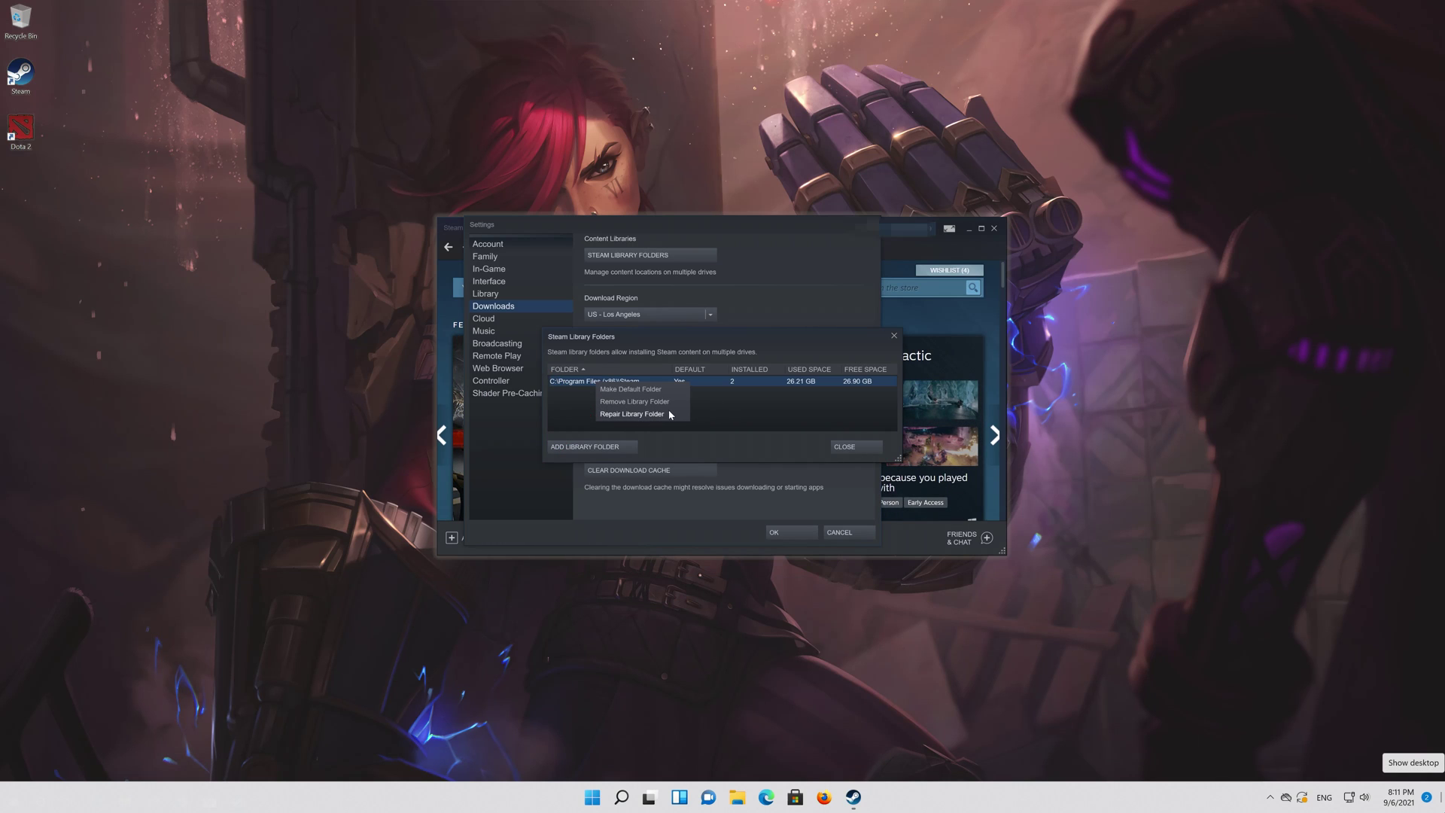
click(668, 413)
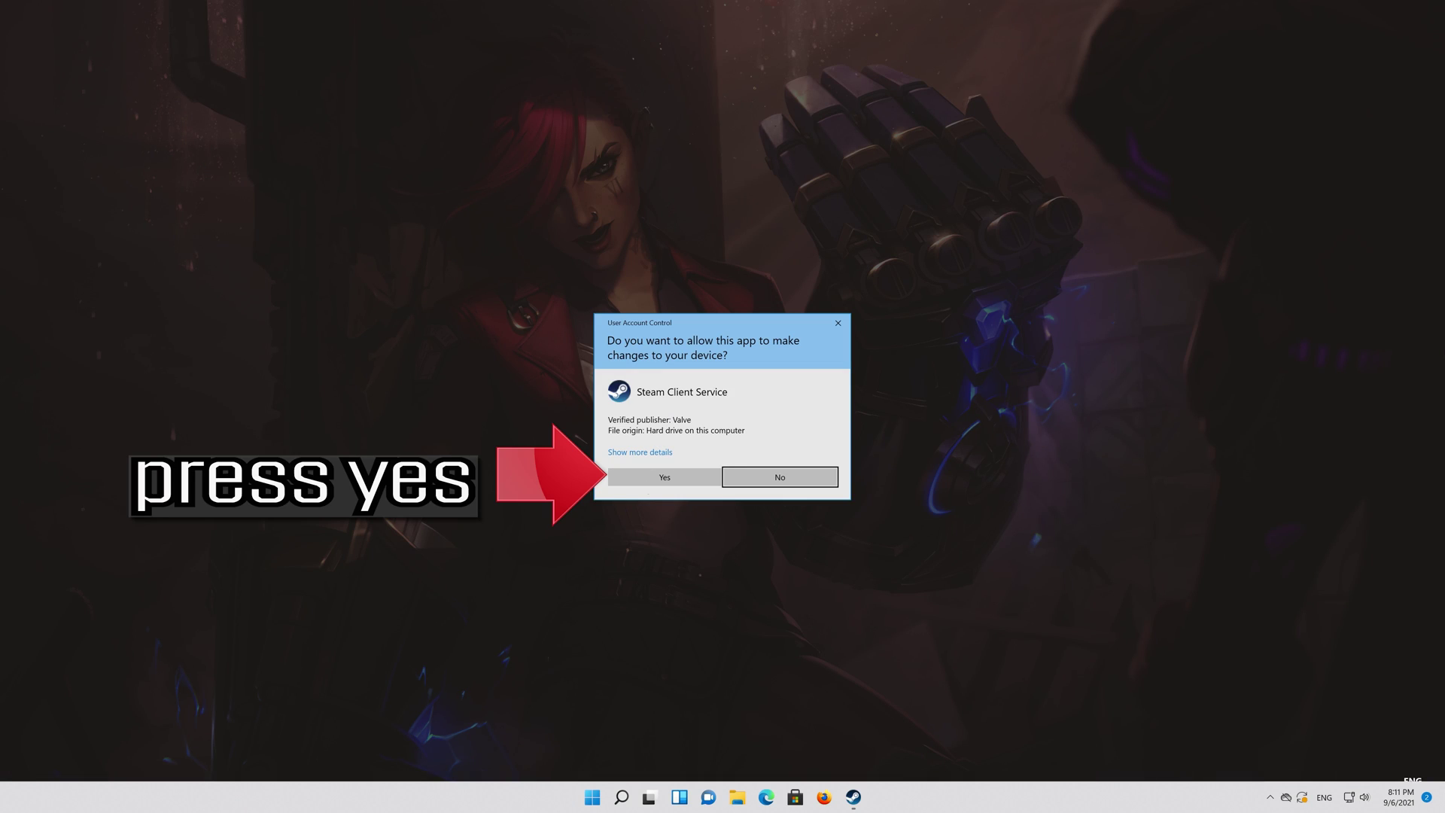
- Approve the Steam Client Service permission prompt with Yes
click(667, 482)
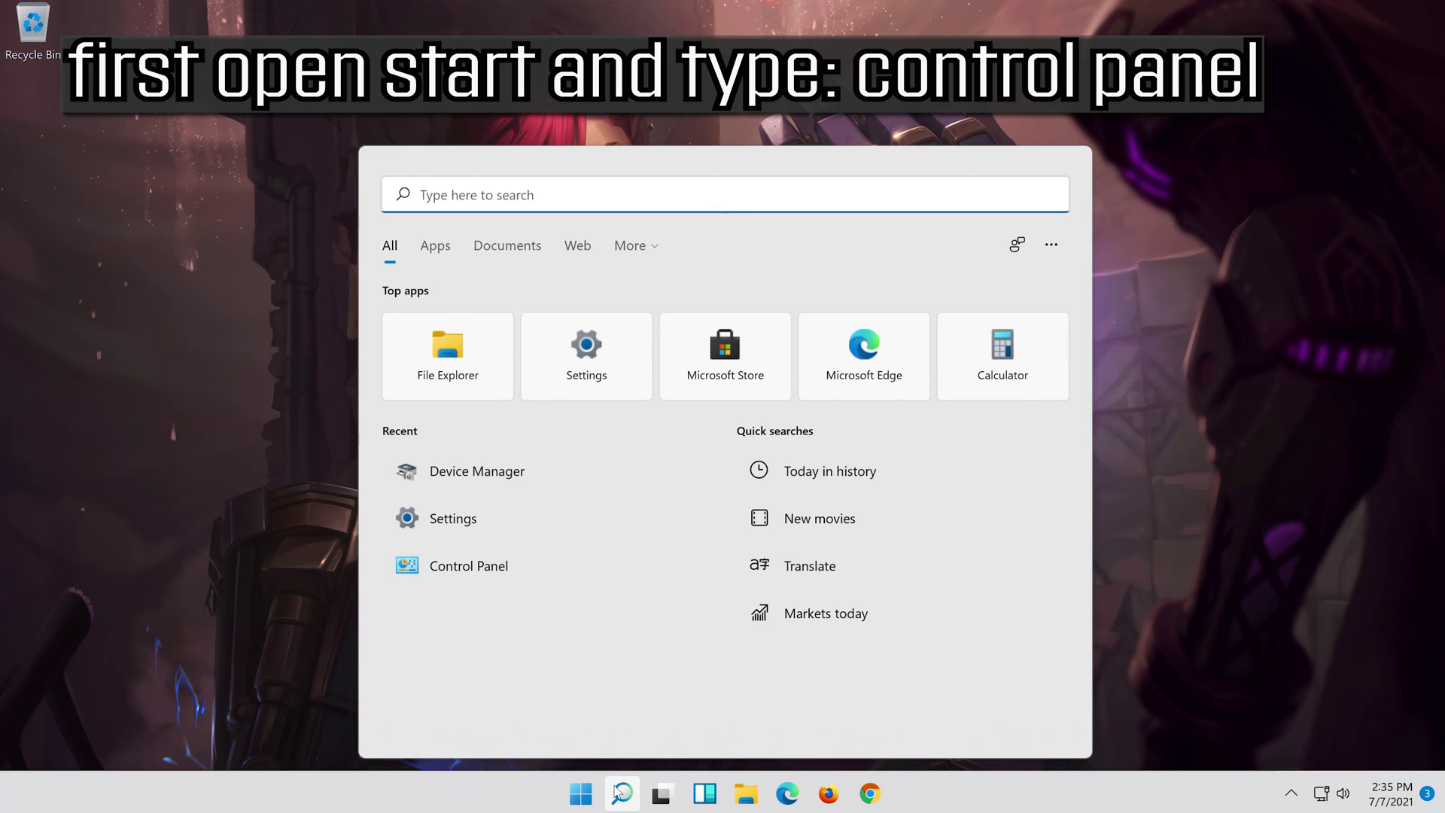
- Search for 'control panel' and open the Control Panel best match
text(cont)
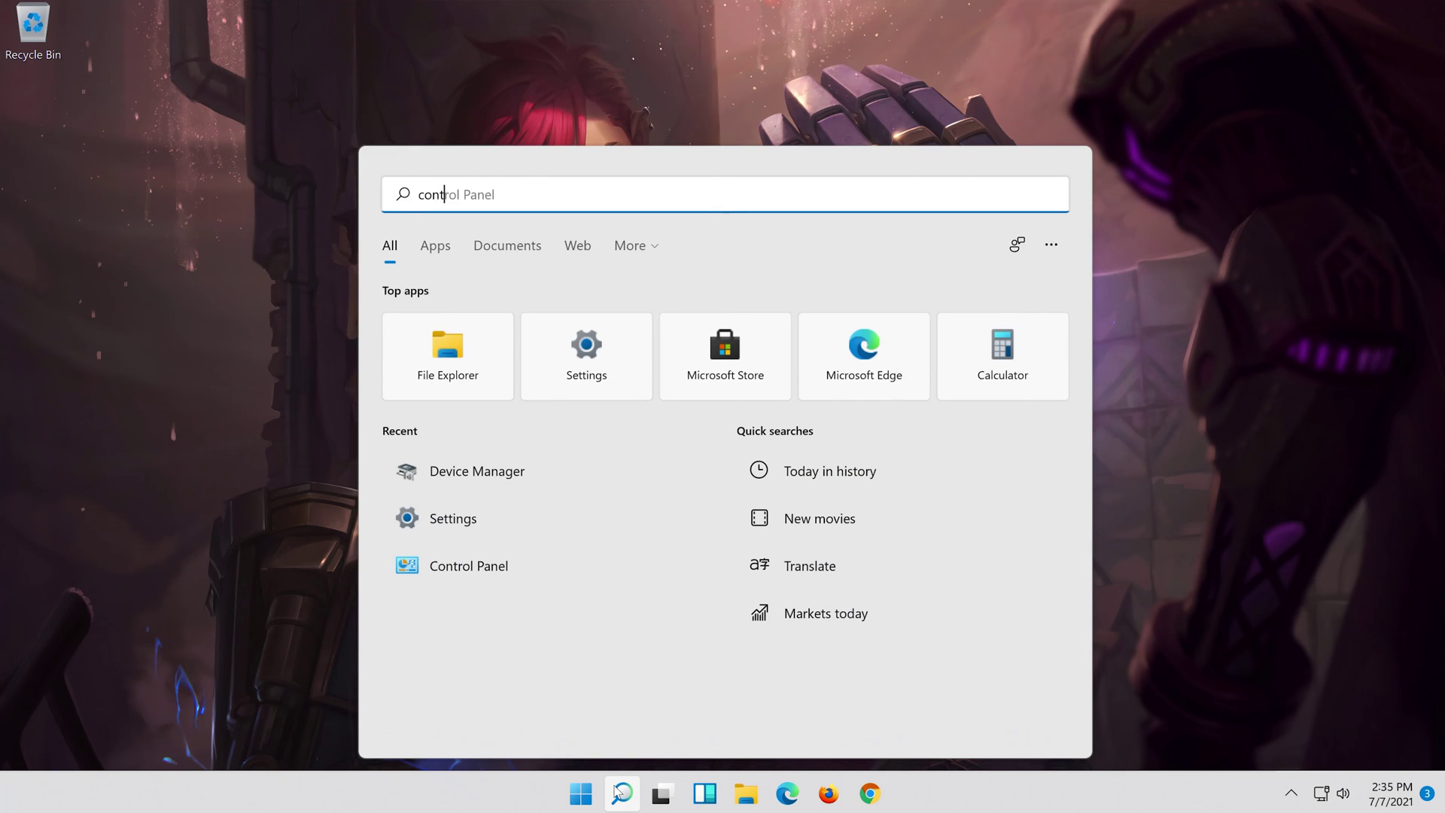
text(rol panel)
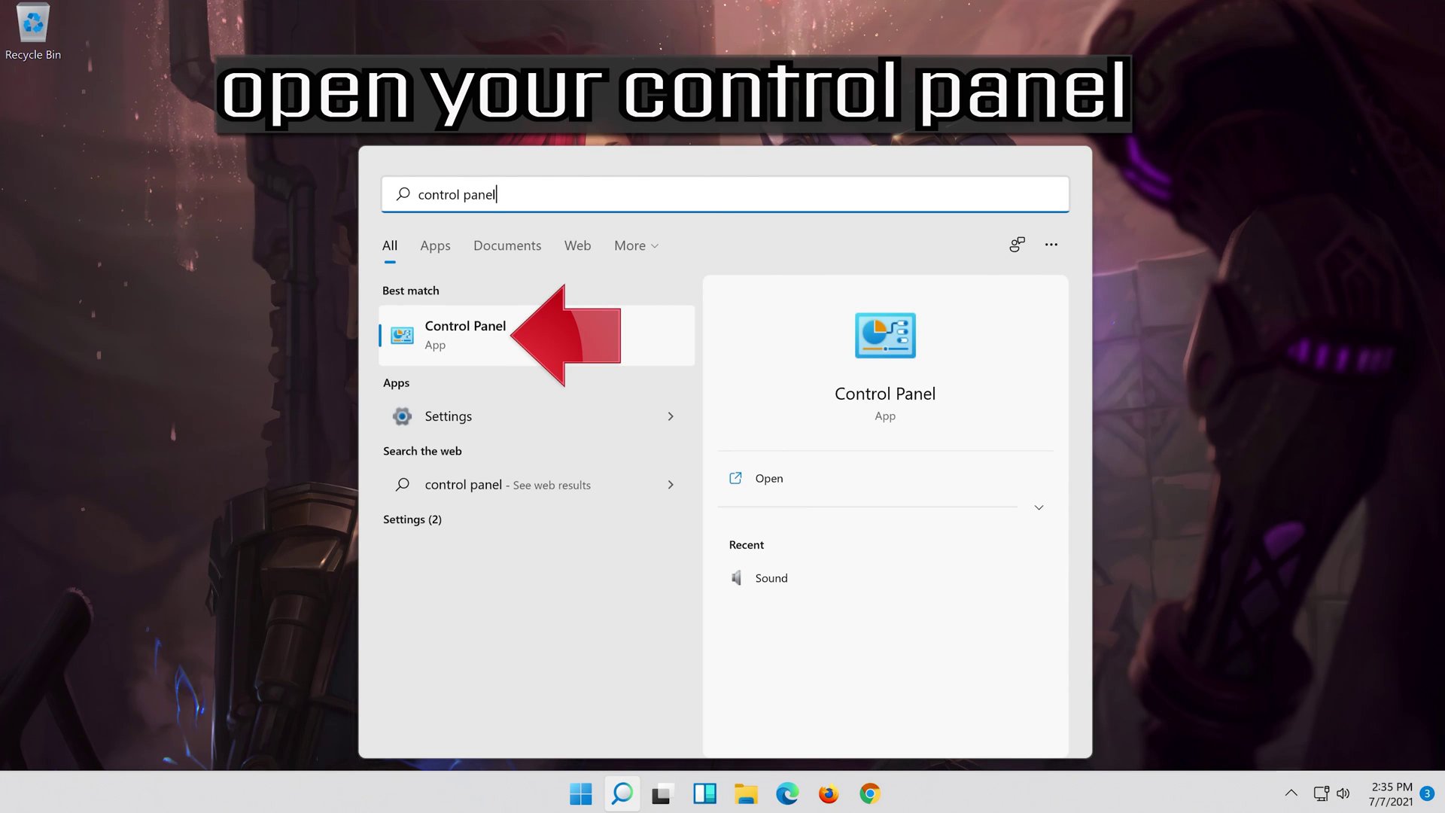
click(531, 360)
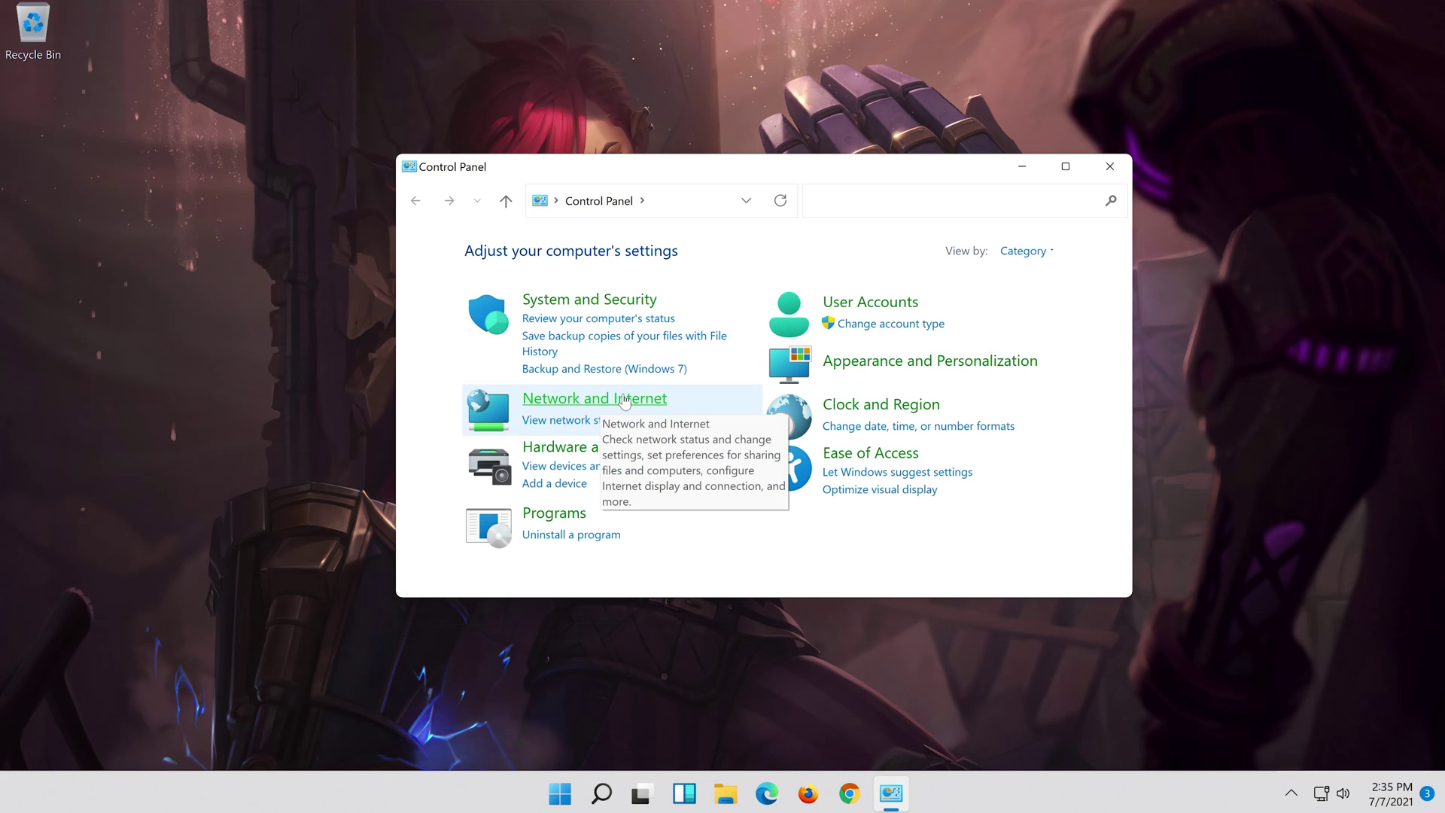
- Go through Network and Sharing Center to Ethernet0's Internet Protocol Version 4 (TCP/IPv4) properties
click(625, 400)
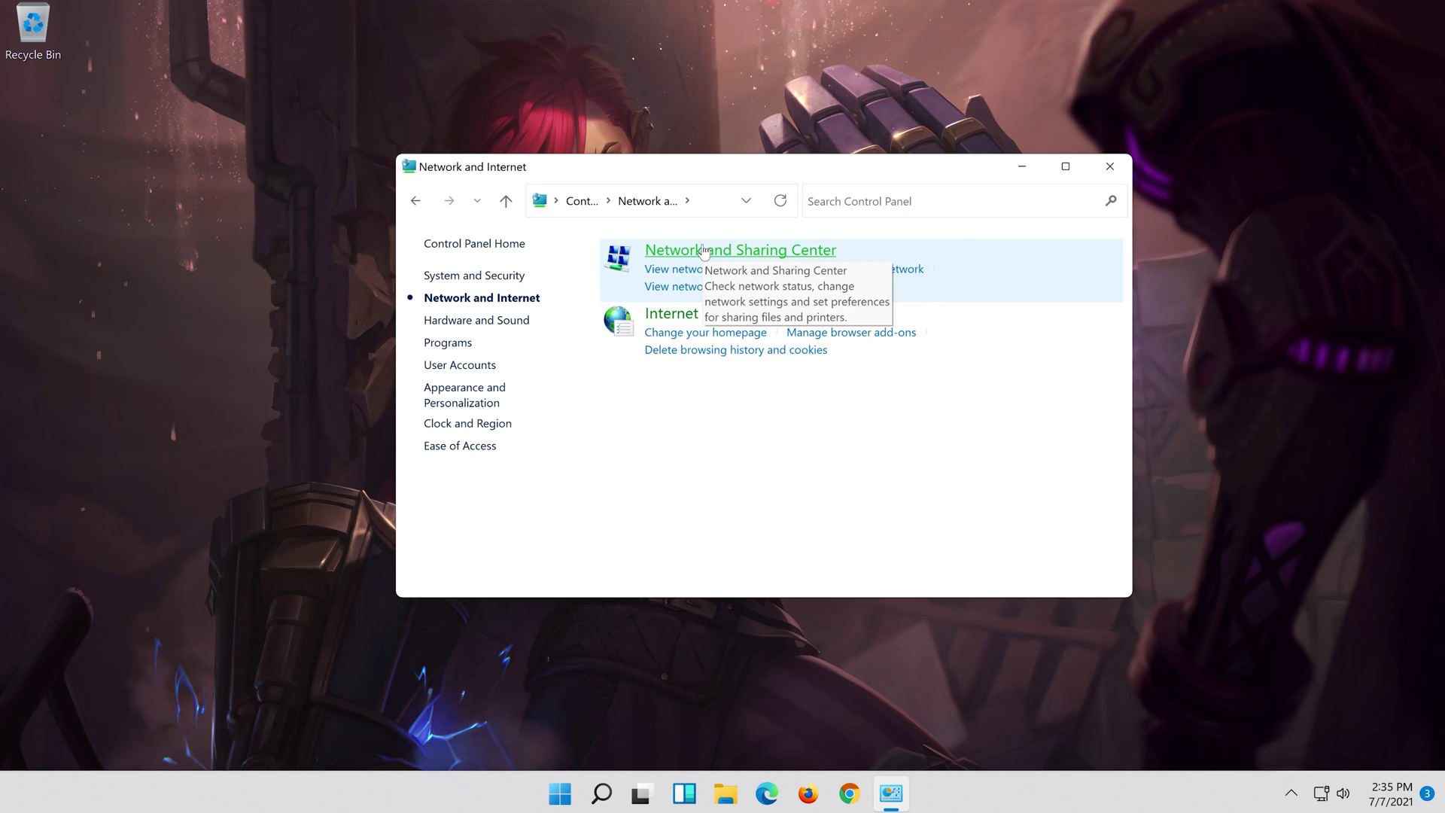
click(703, 249)
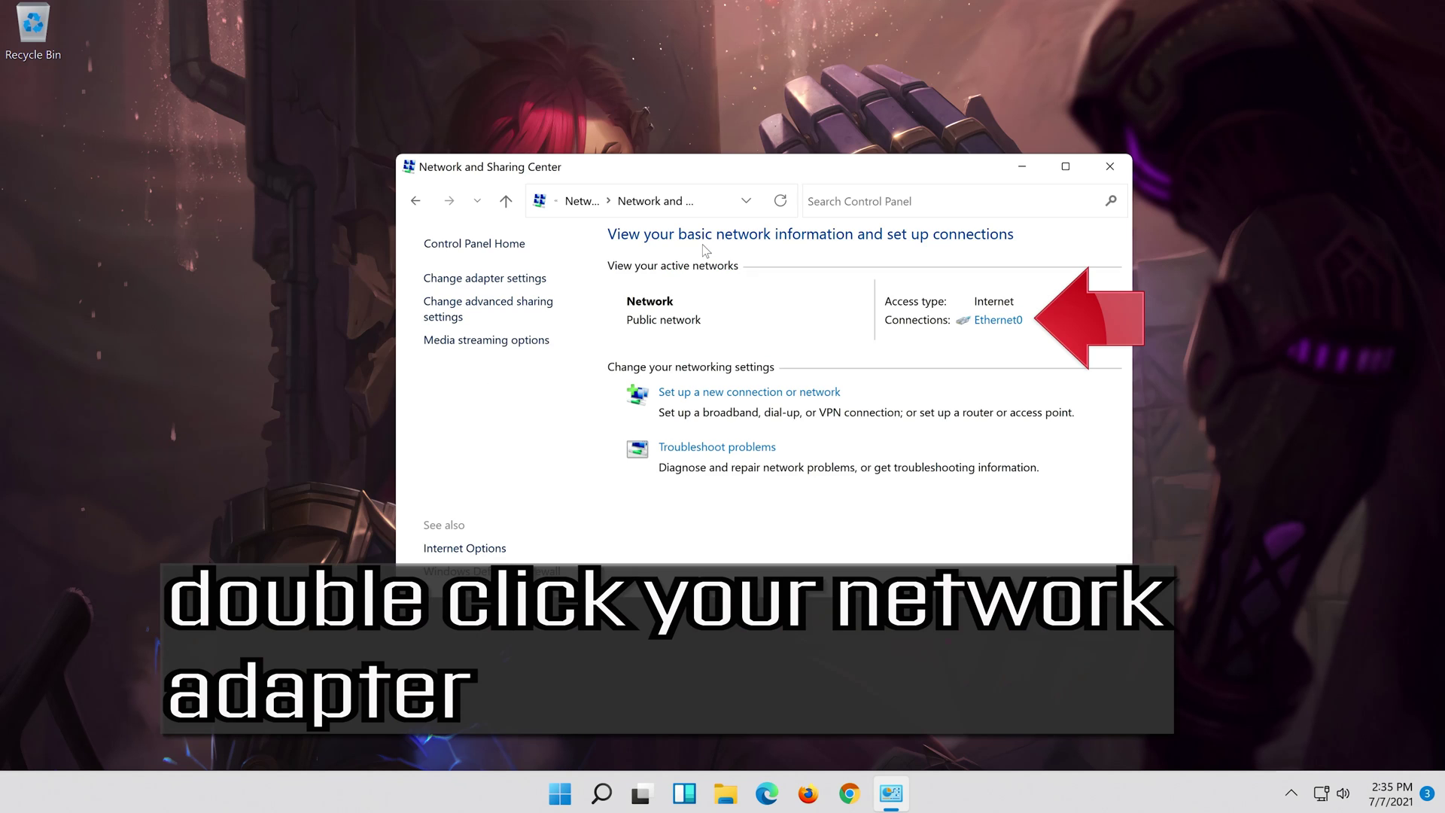
click(992, 327)
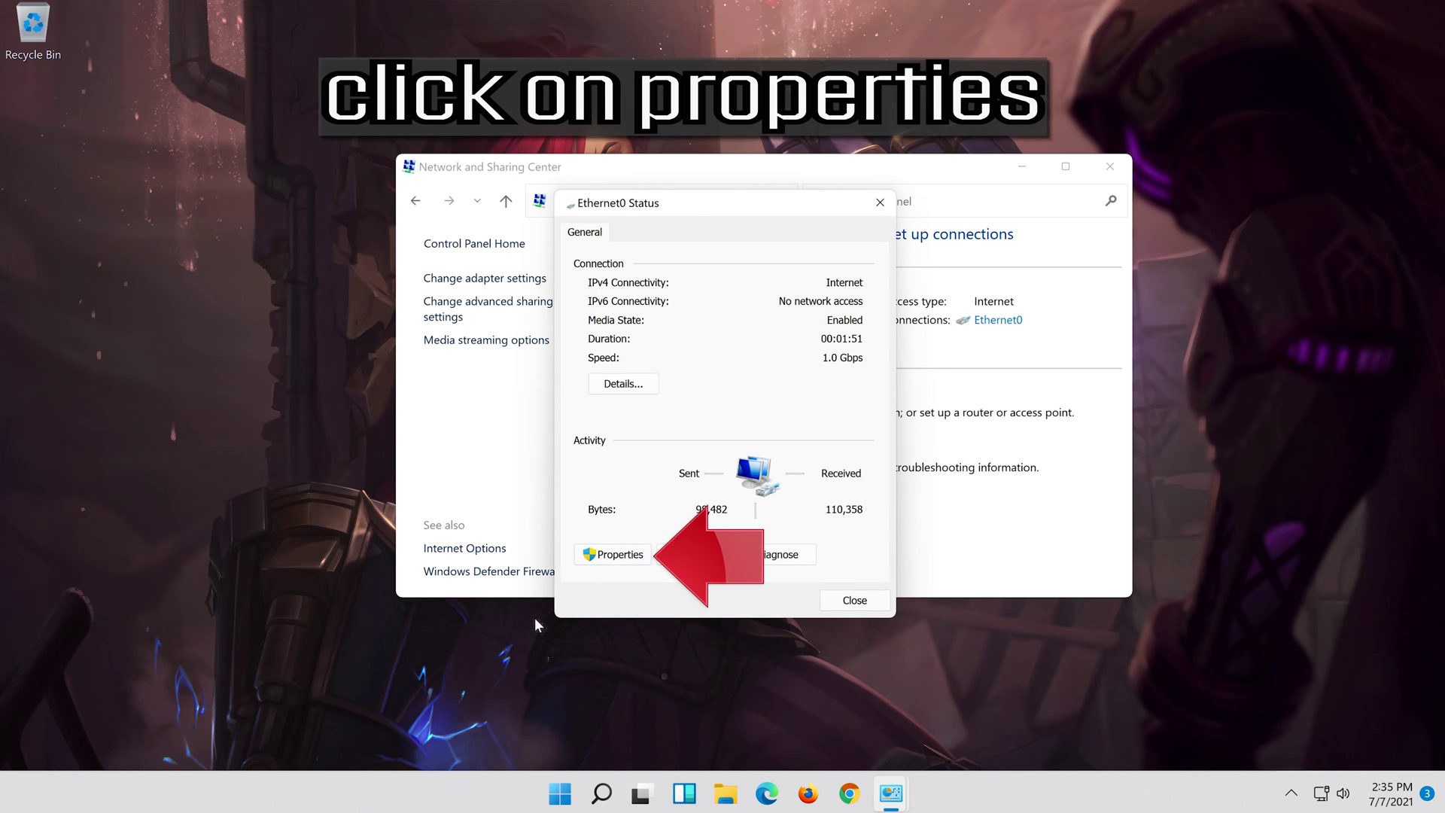
click(615, 555)
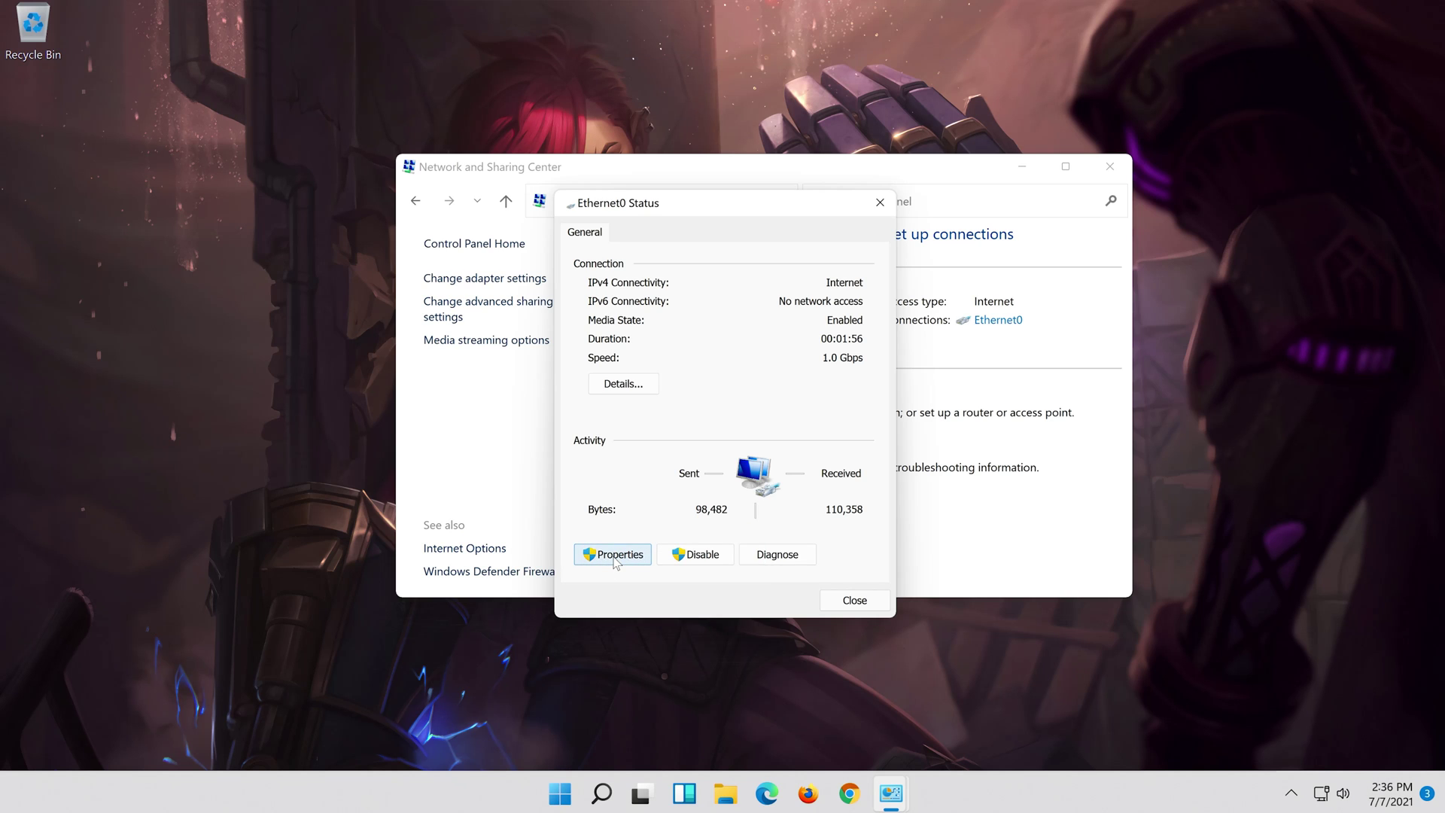
click(614, 556)
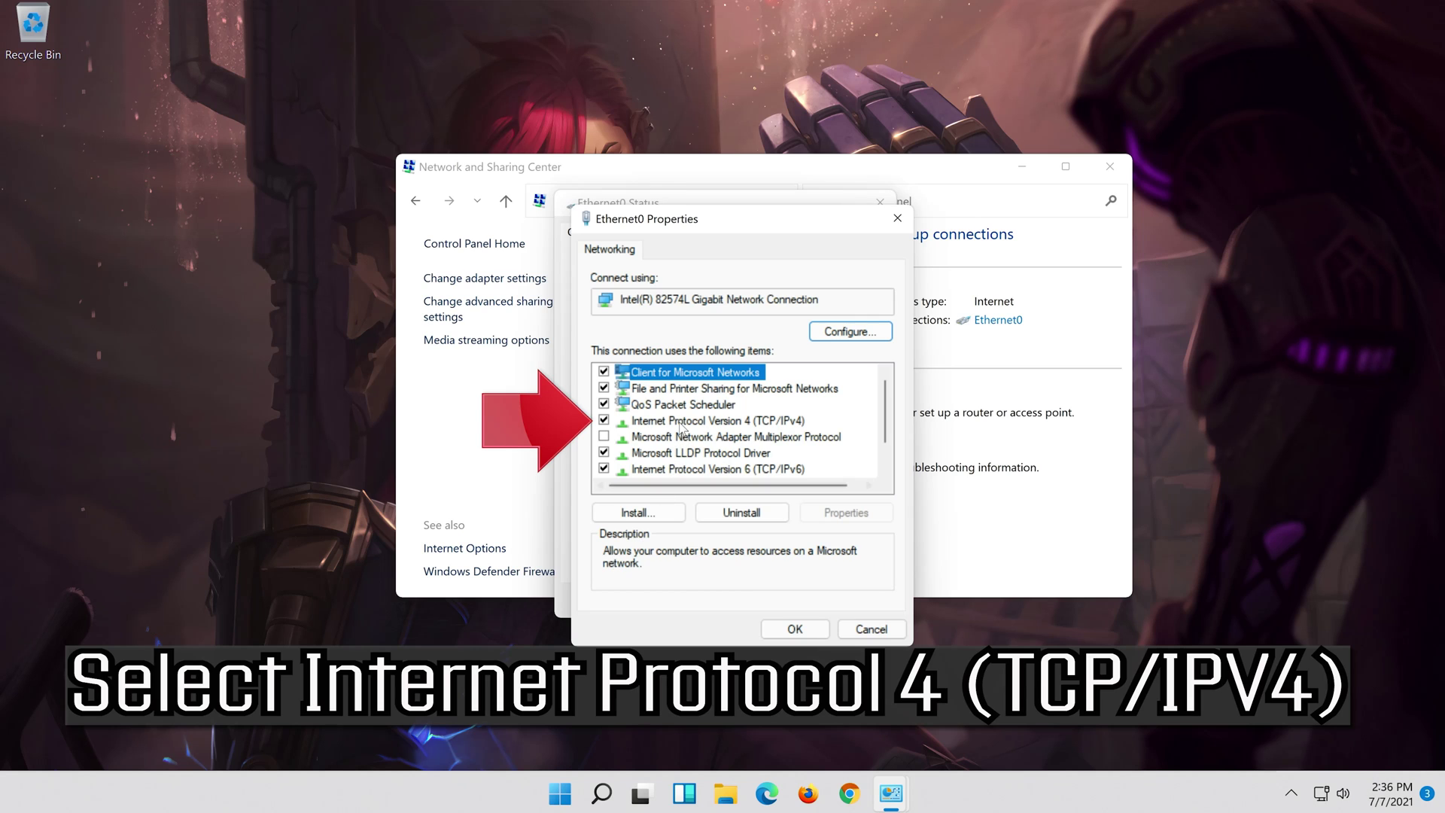
click(636, 424)
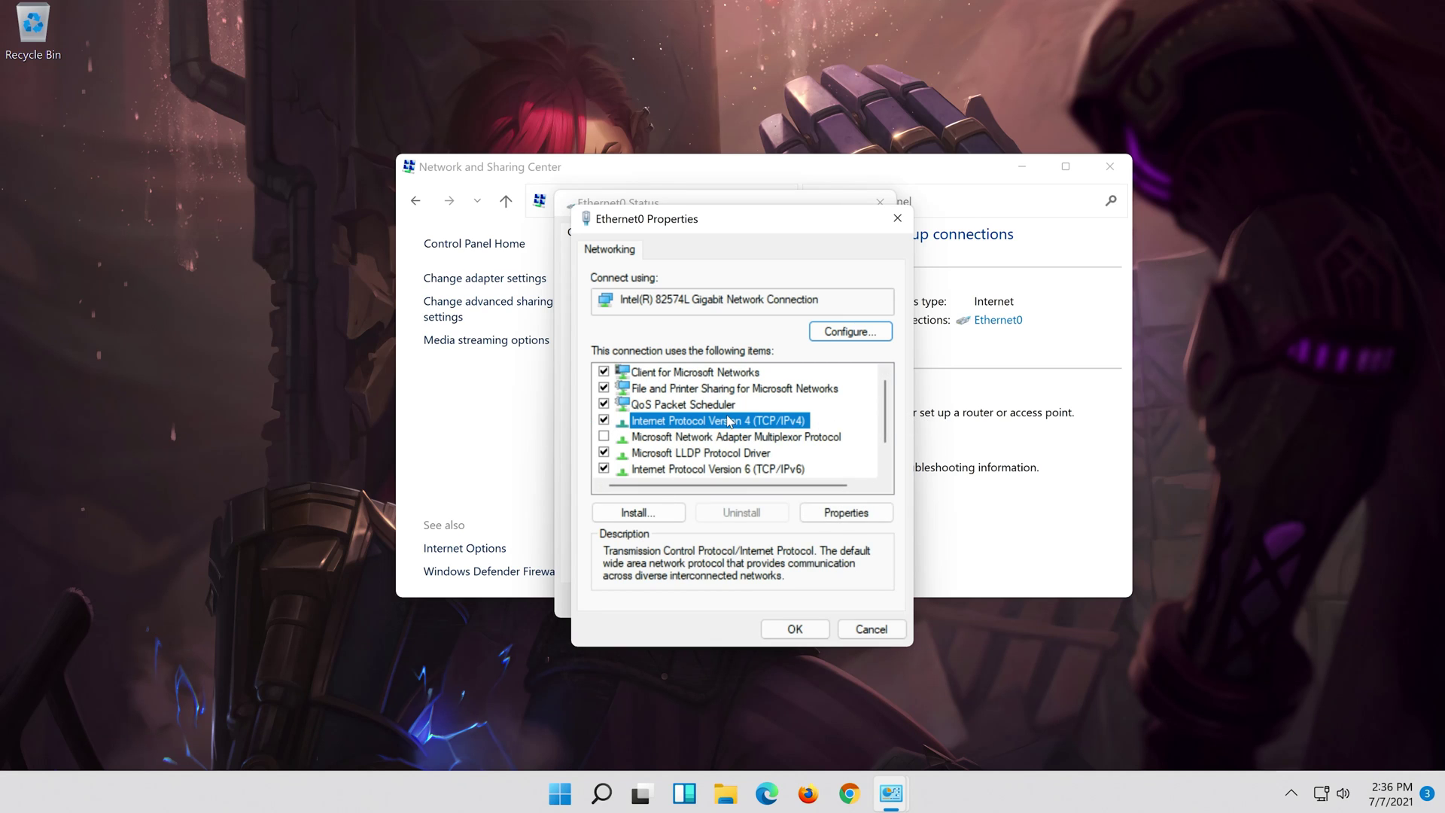
click(846, 518)
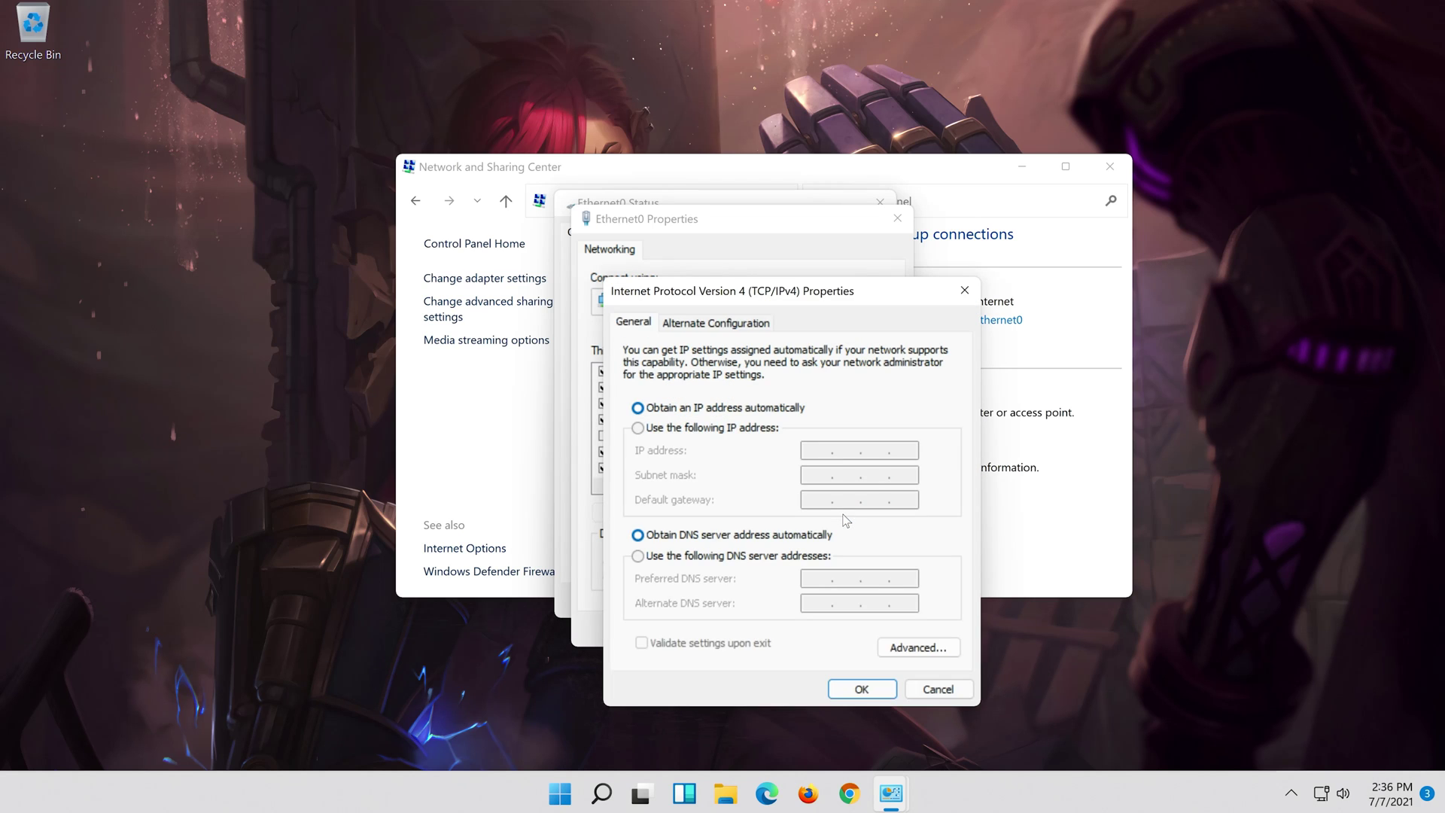
- Use manual DNS servers: preferred 8.8.8.8 and alternate 8.8.4.4
click(638, 558)
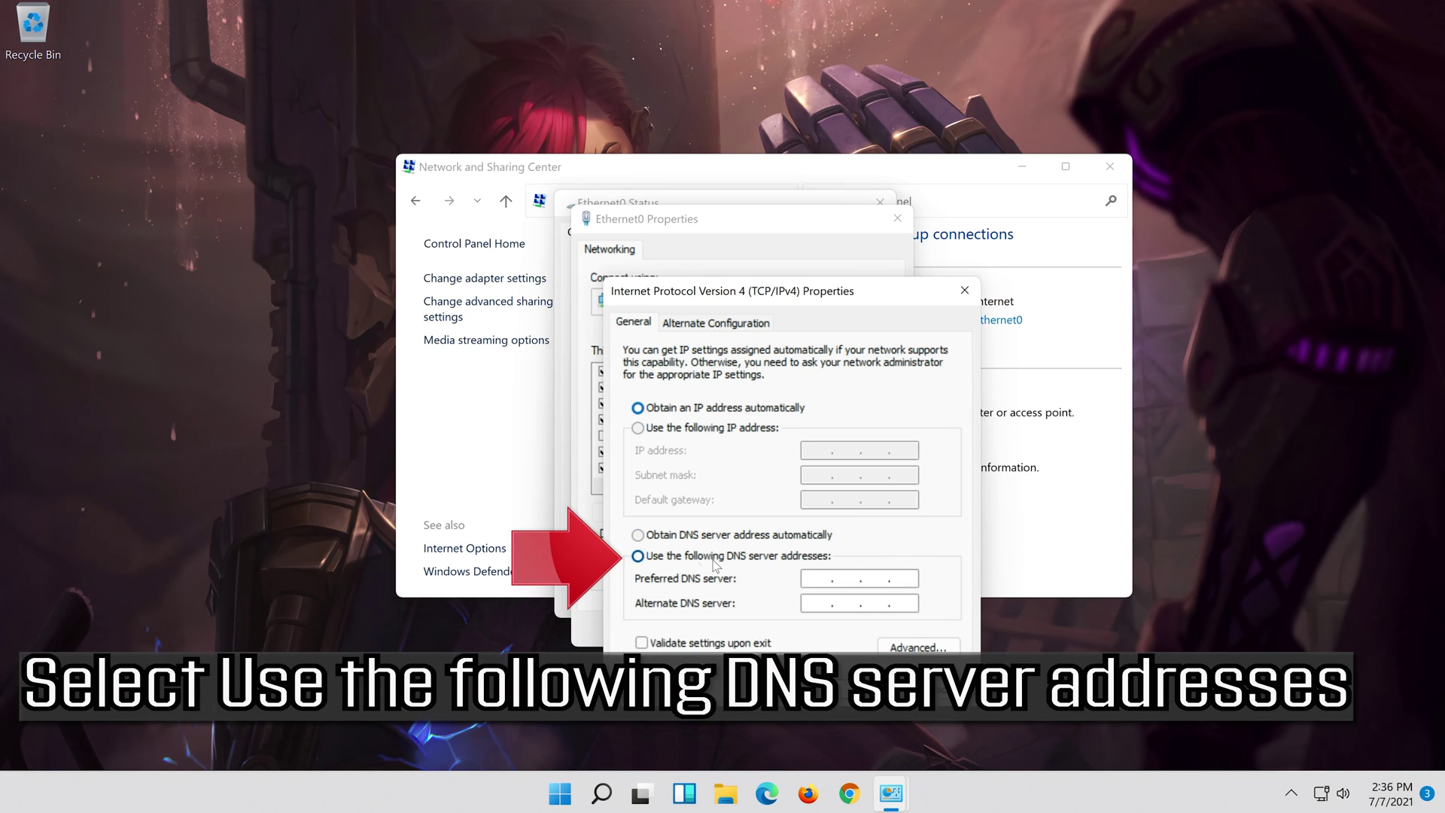
click(821, 578)
text(8)
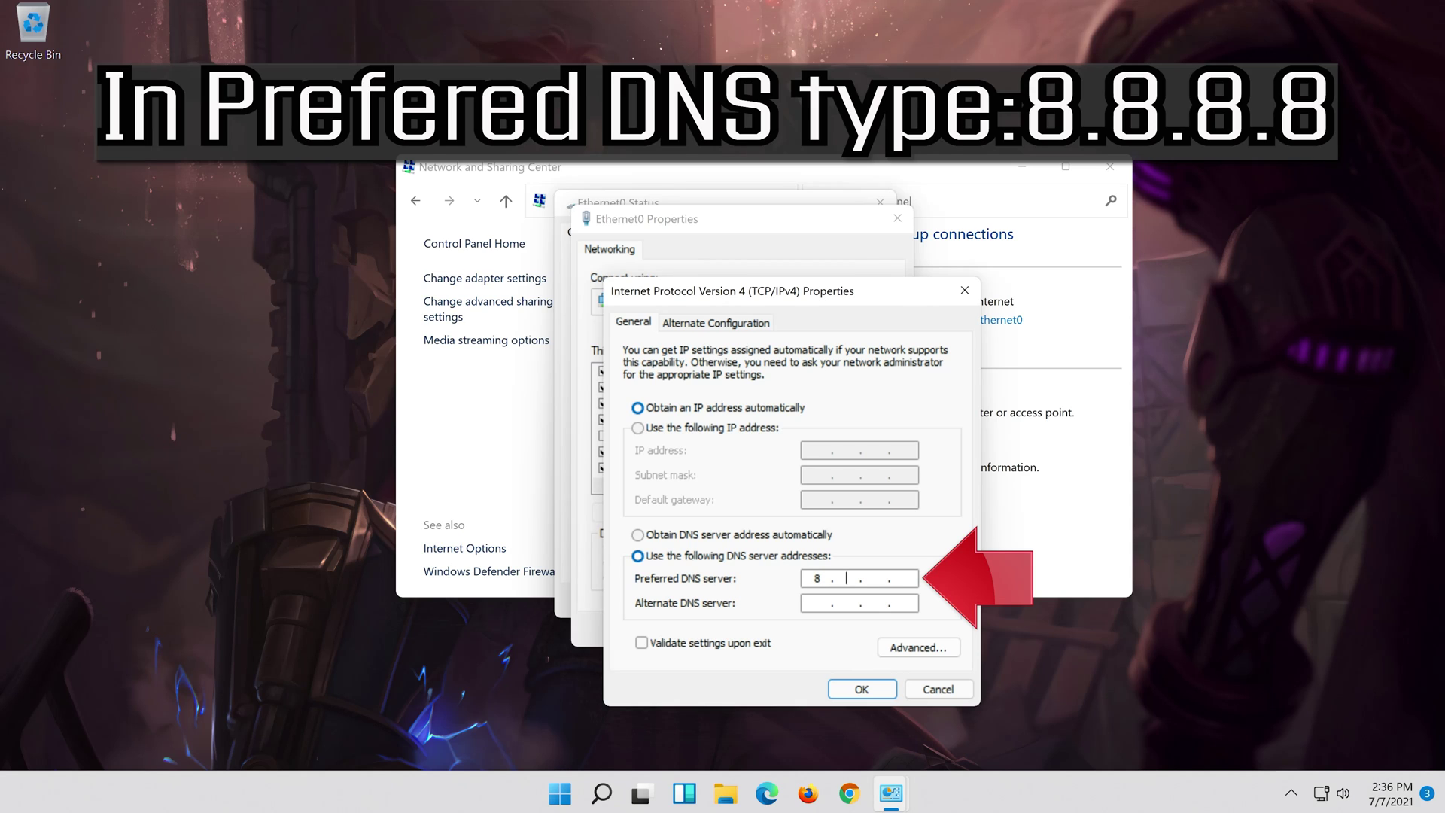
text(.8.8.8)
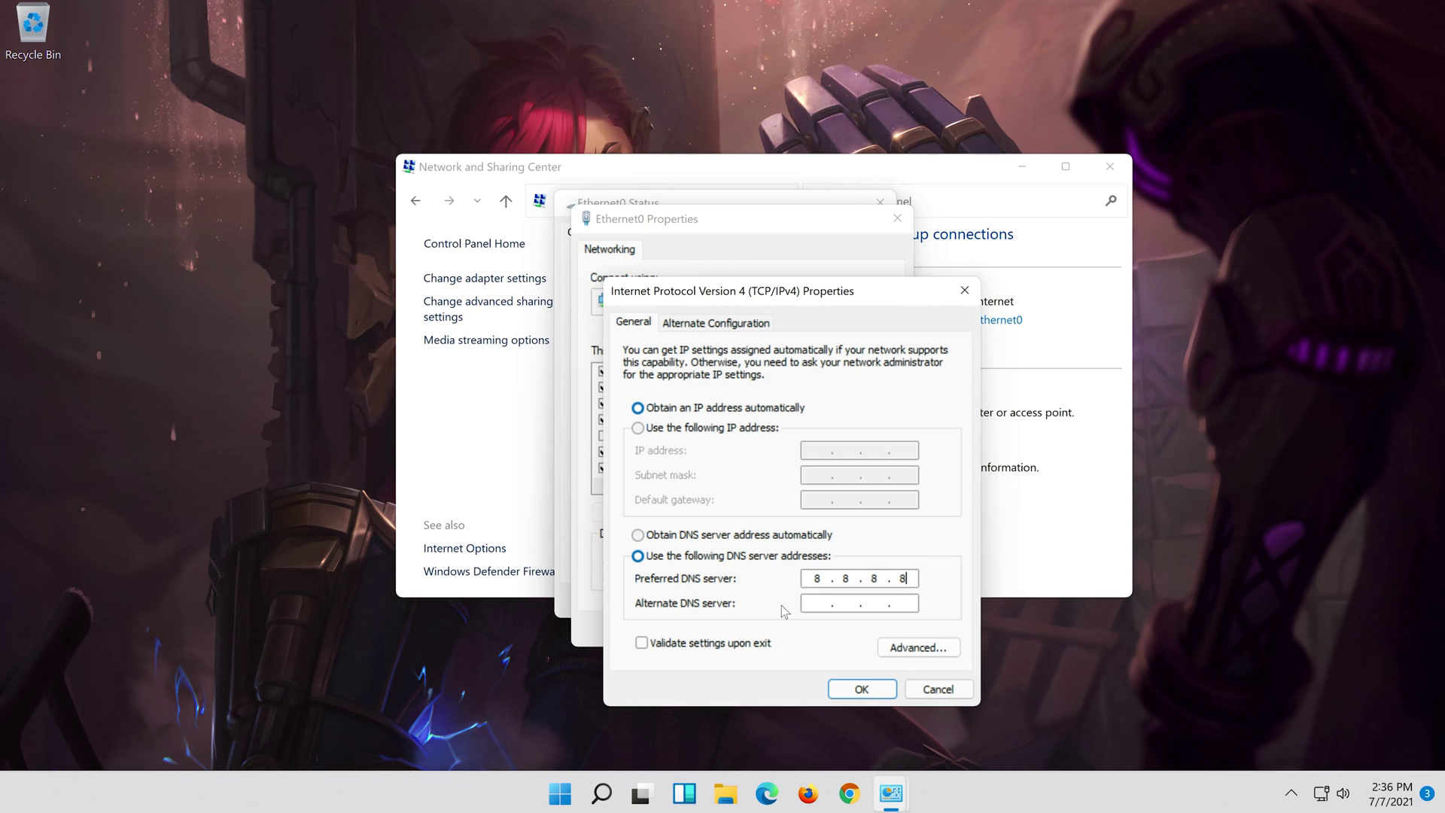
click(819, 606)
text(8.)
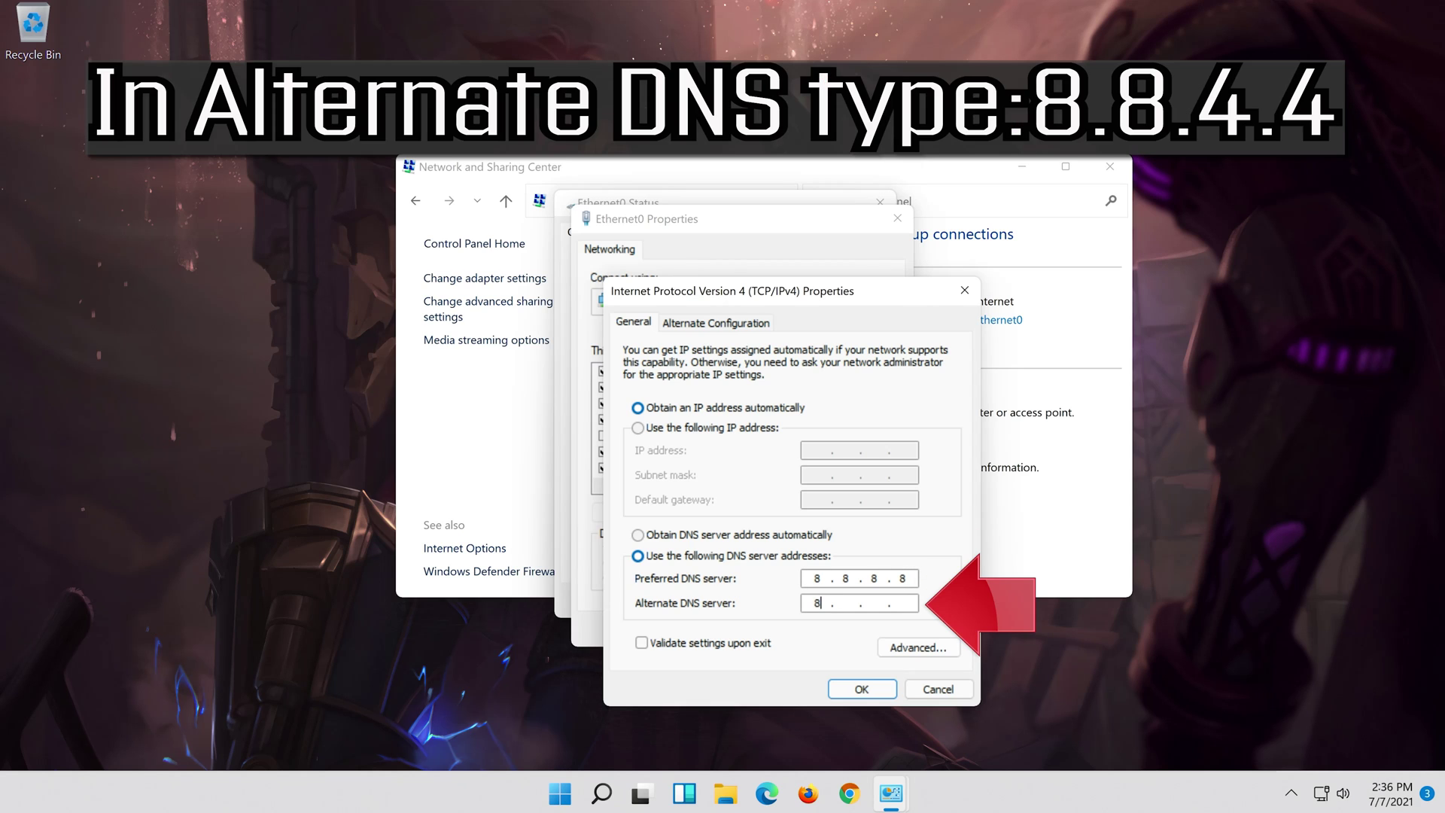
text(8.4.)
text(4)
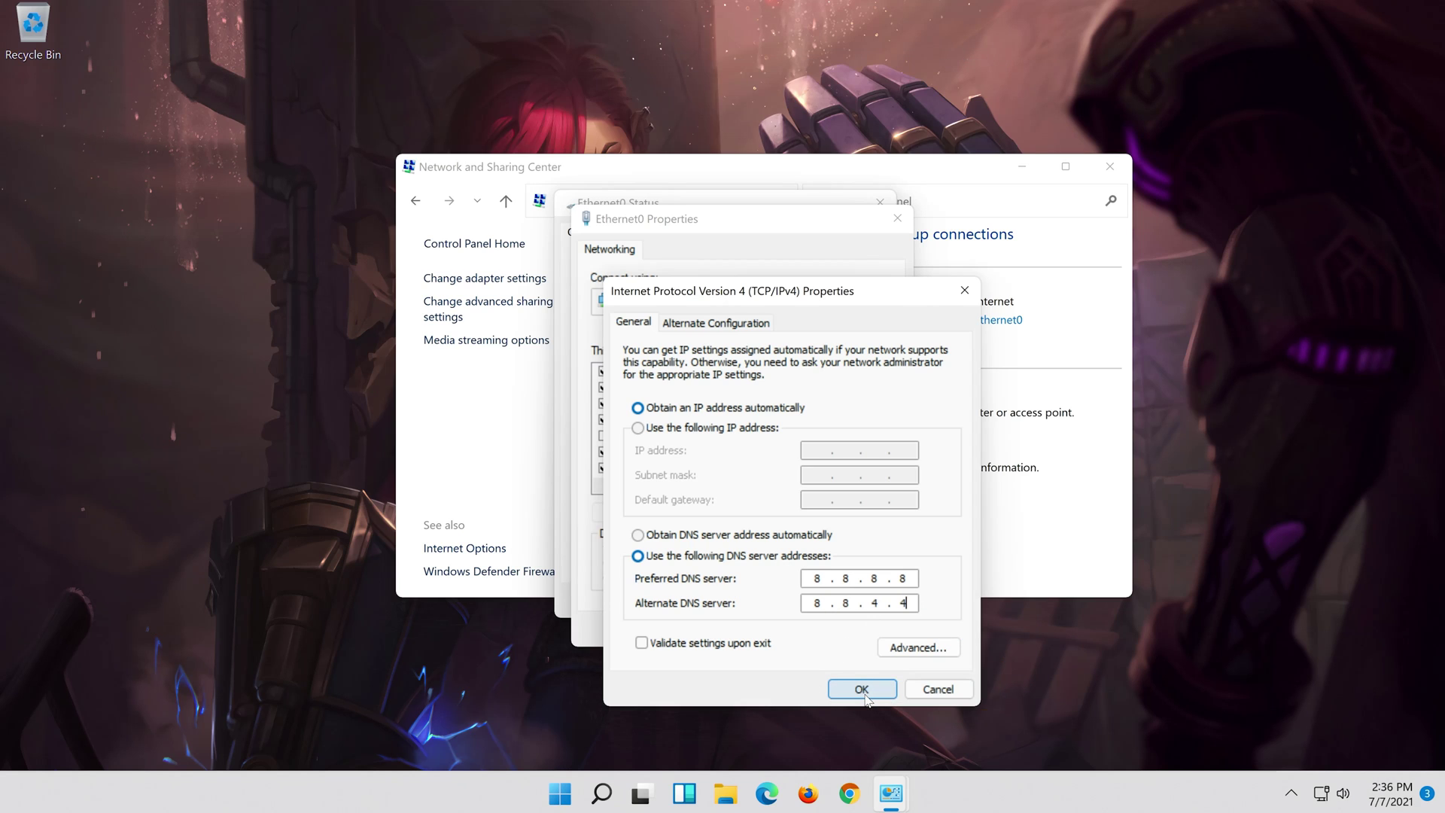
- Save the DNS settings and close the Ethernet0 properties and status windows
click(862, 689)
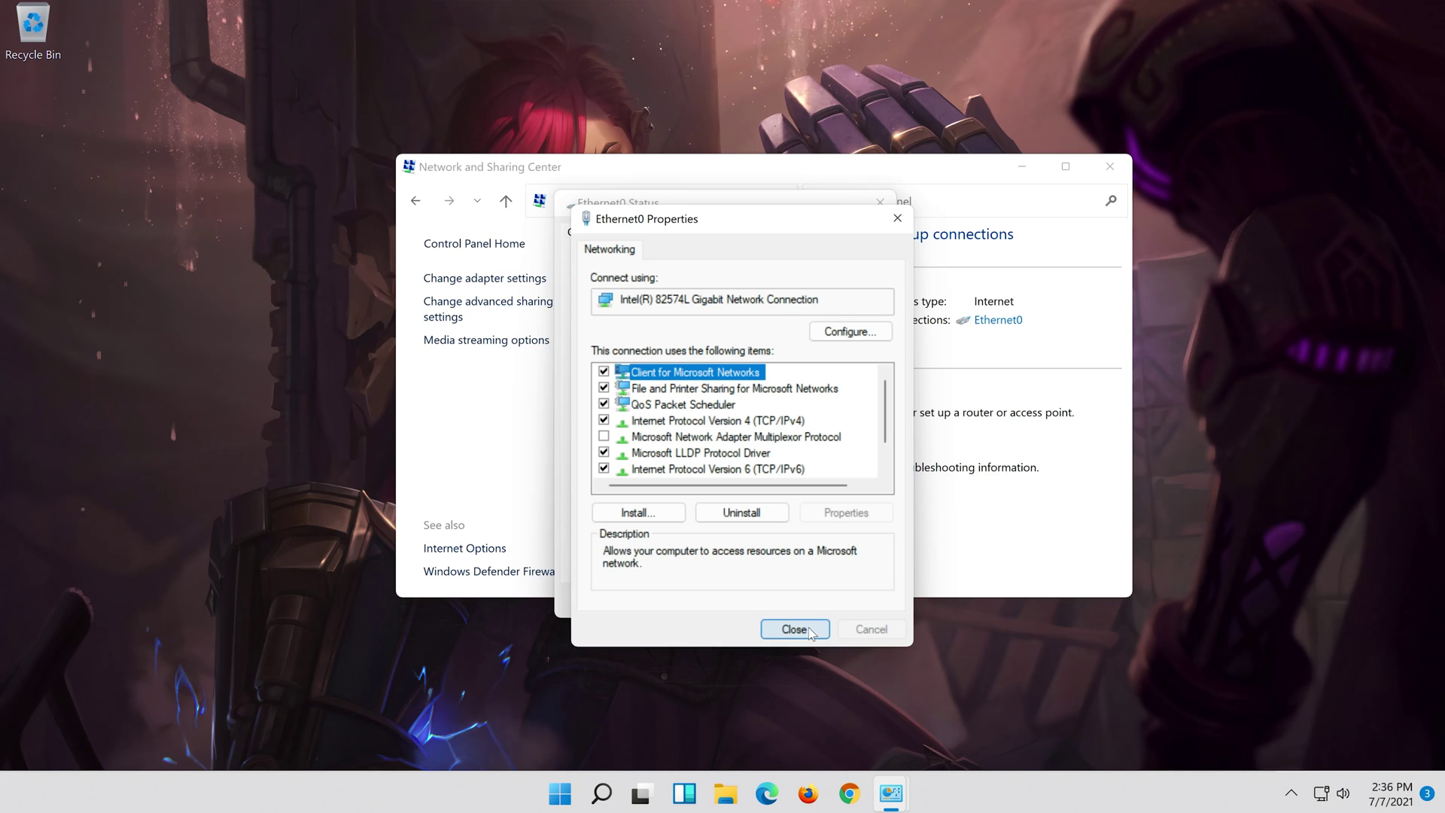
click(809, 630)
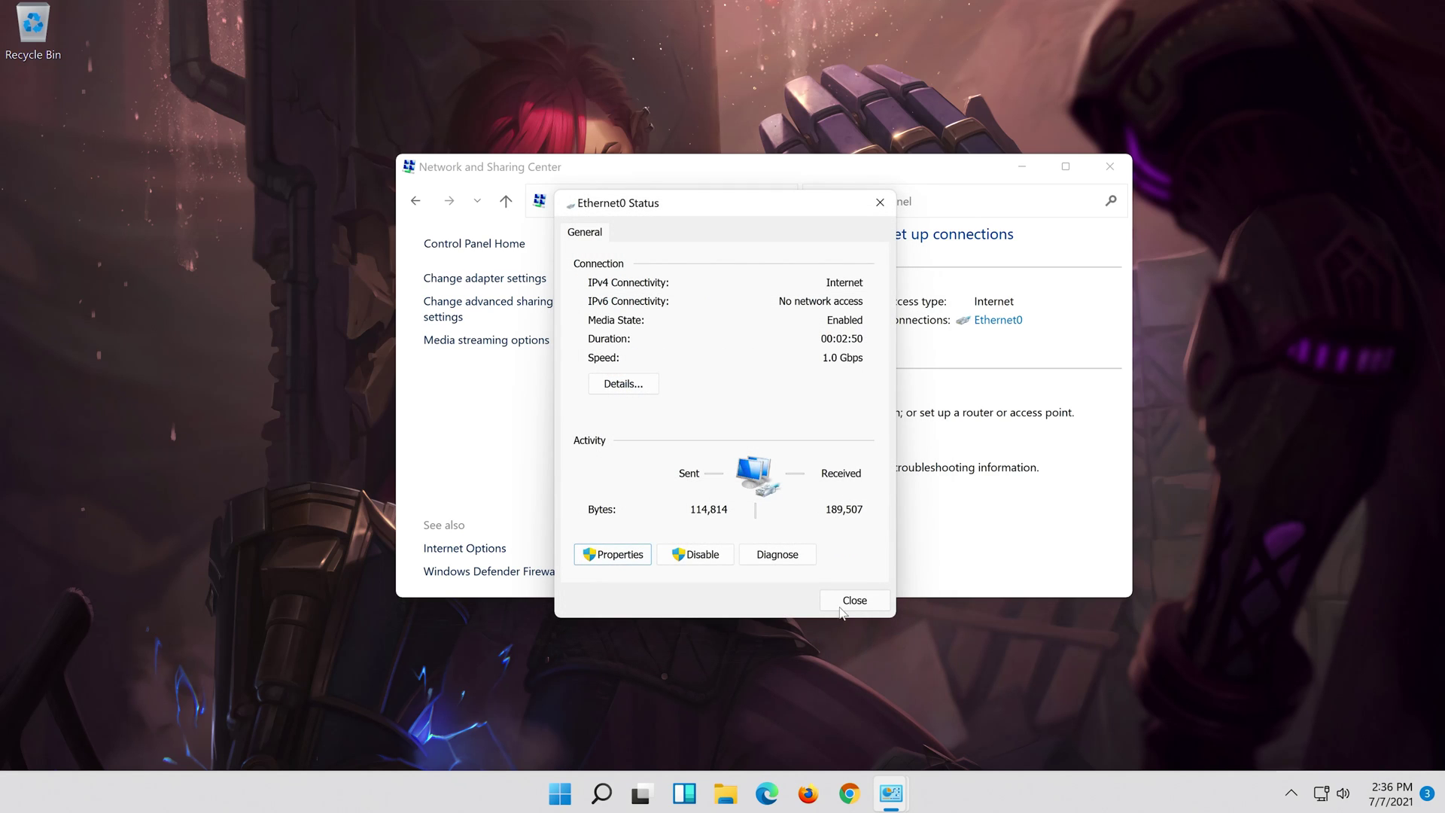
click(849, 602)
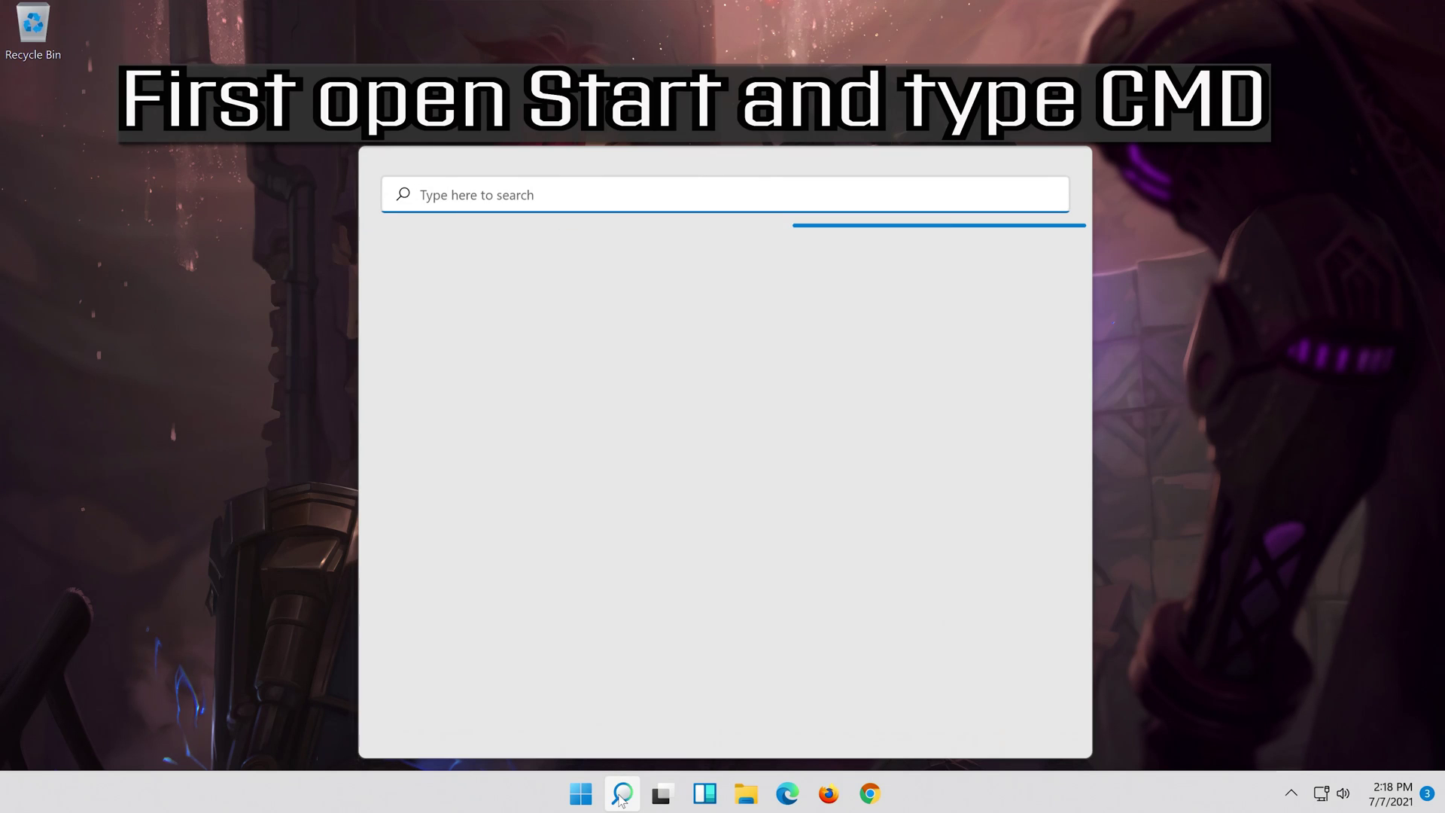
- Search for cmd and run Command Prompt as administrator, approving the elevation prompt
text(cmd)
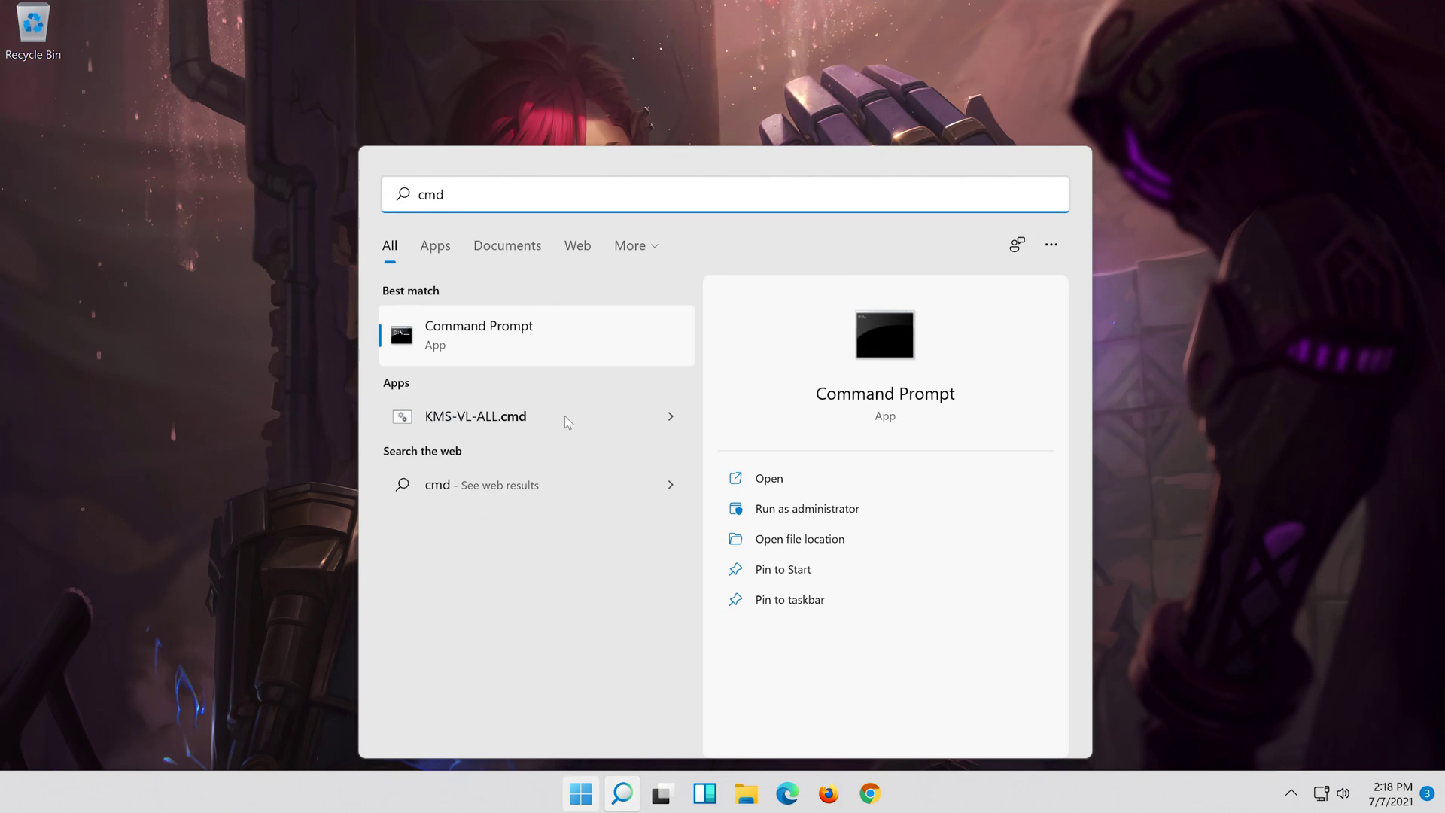
right_click(600, 344)
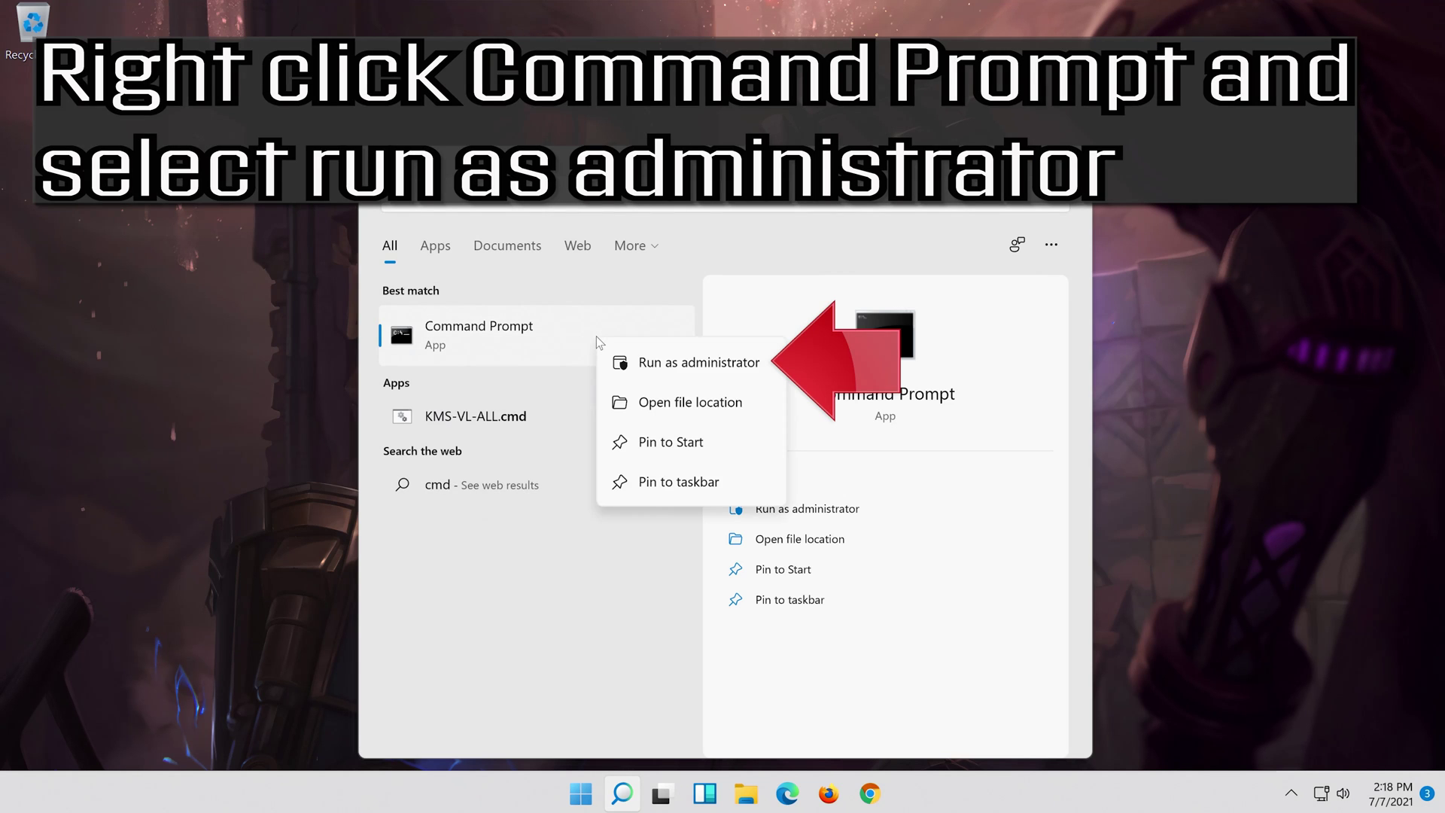
click(714, 367)
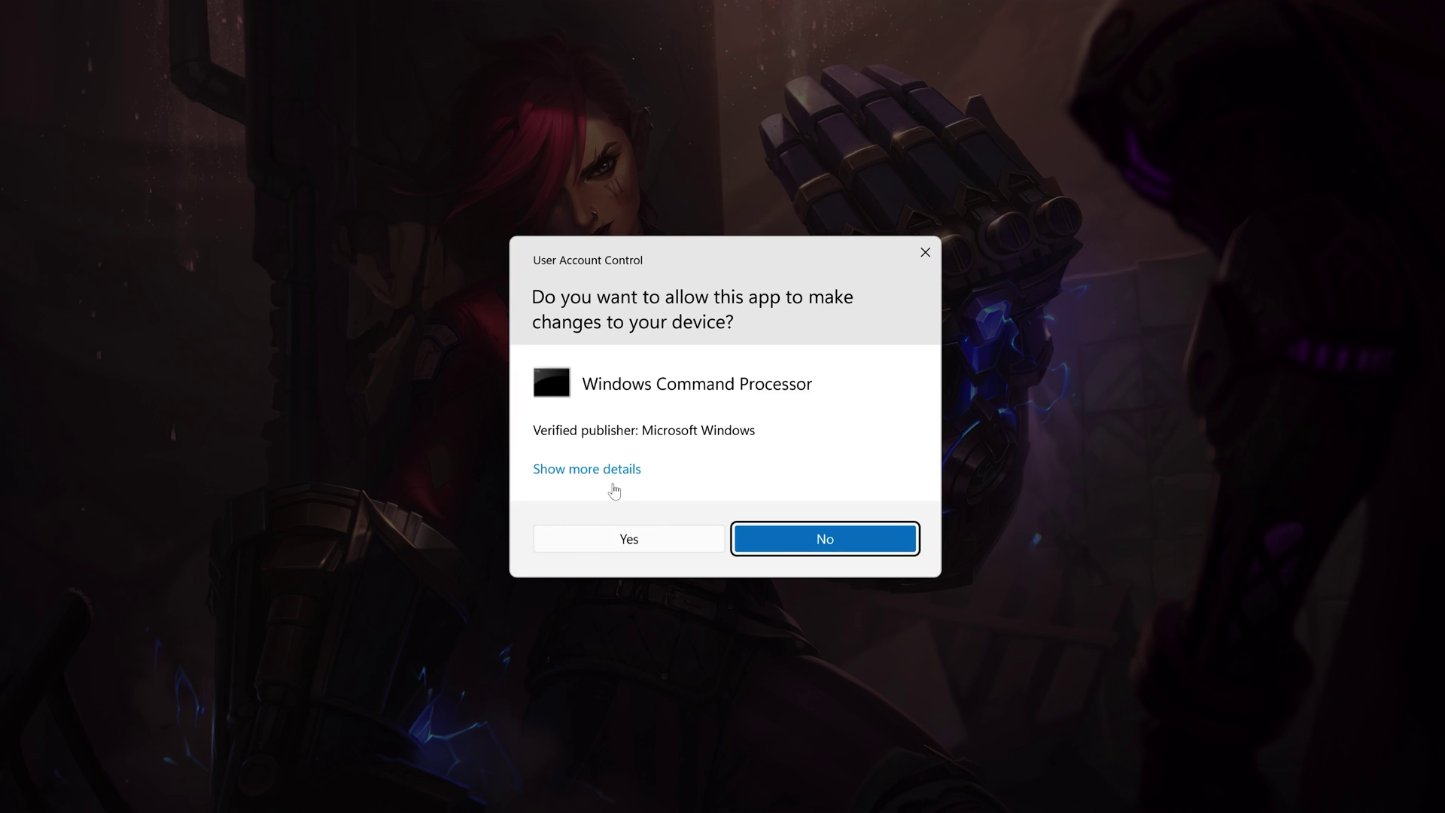
click(645, 538)
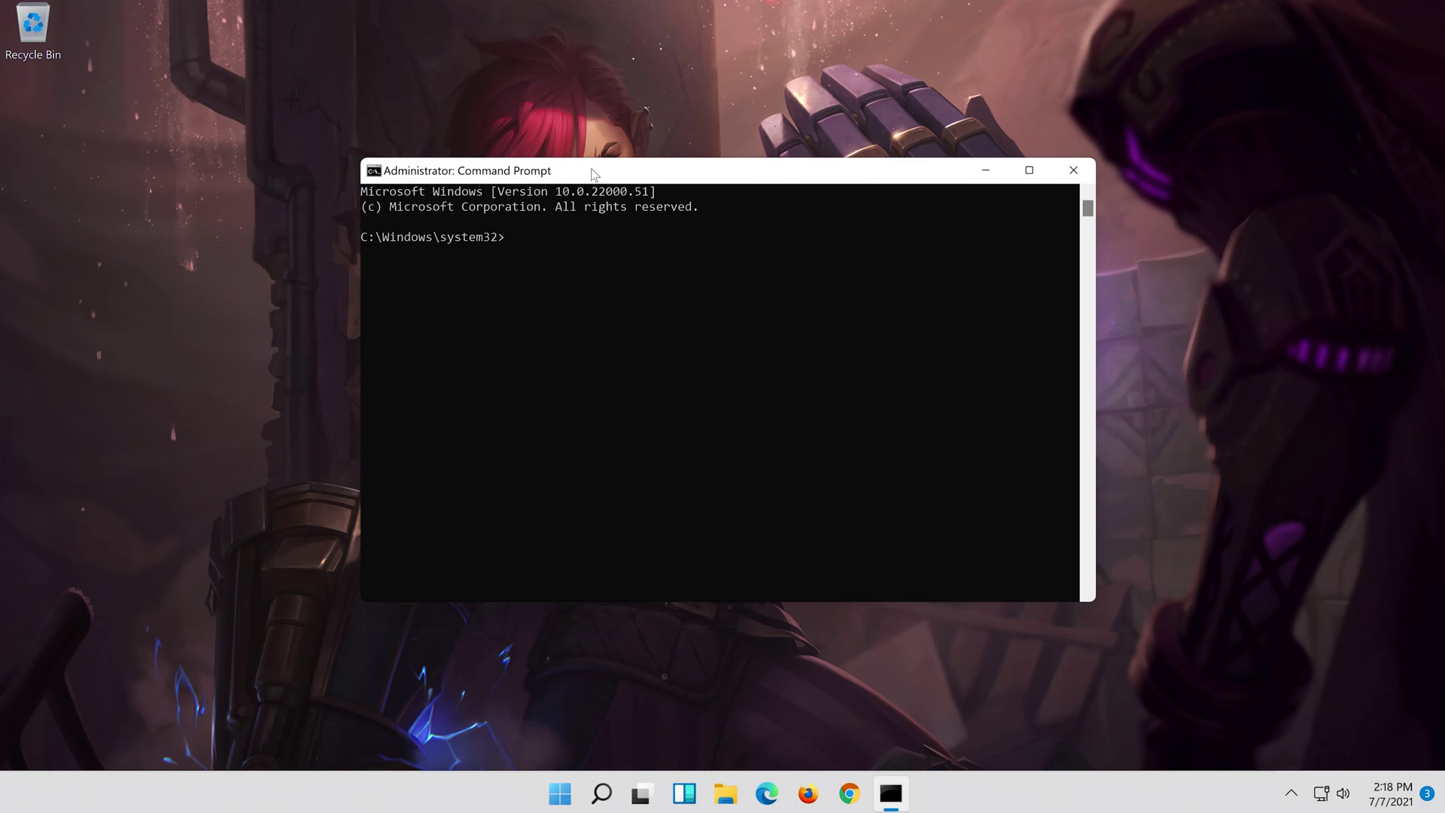
- Run 'netsh int ip reset c:\resetlog.txt' and then 'netsh winsock reset'
text(n)
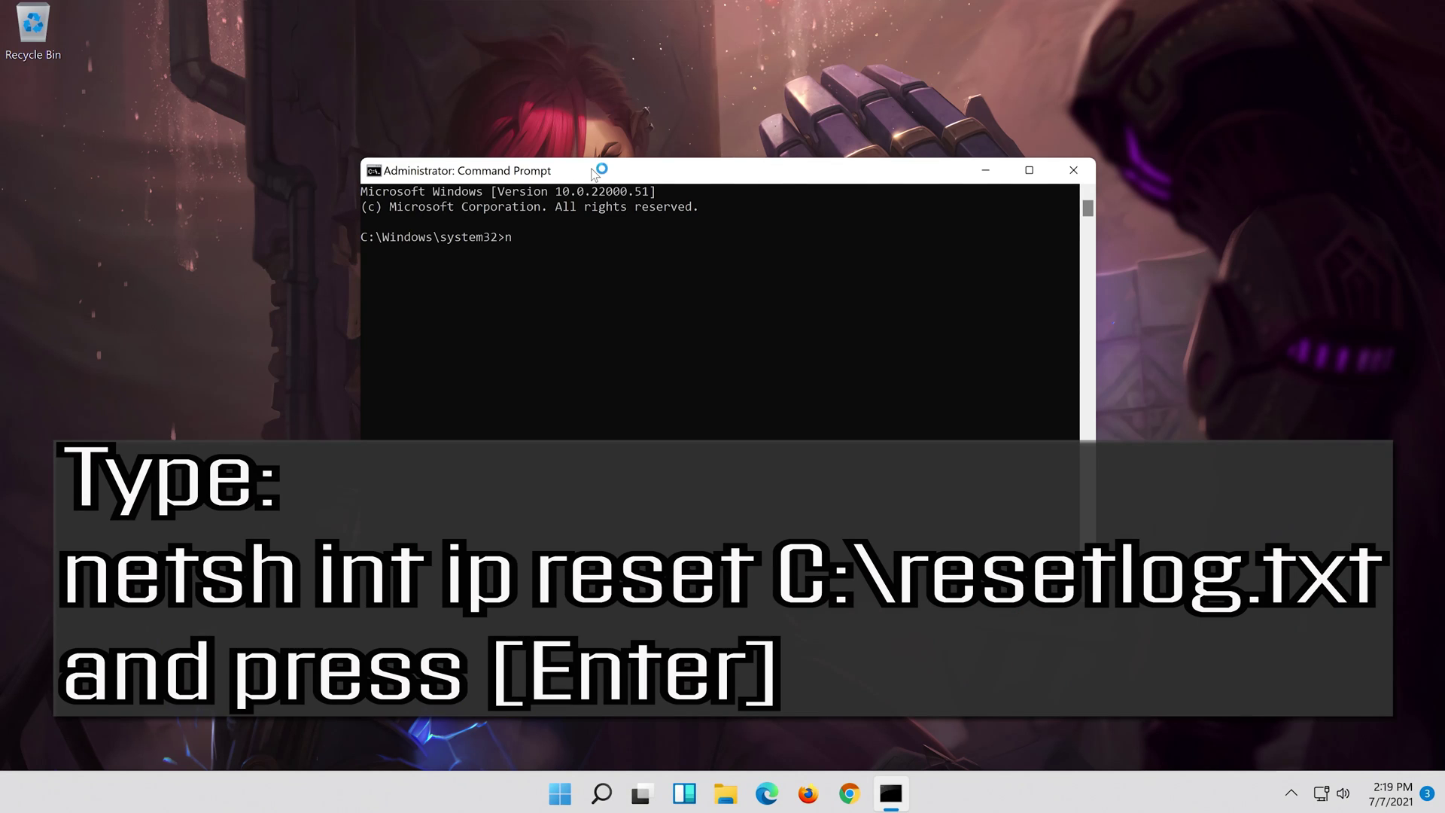
text(etsh)
text( int )
text(ip)
text( reset c:\)
text(reset)
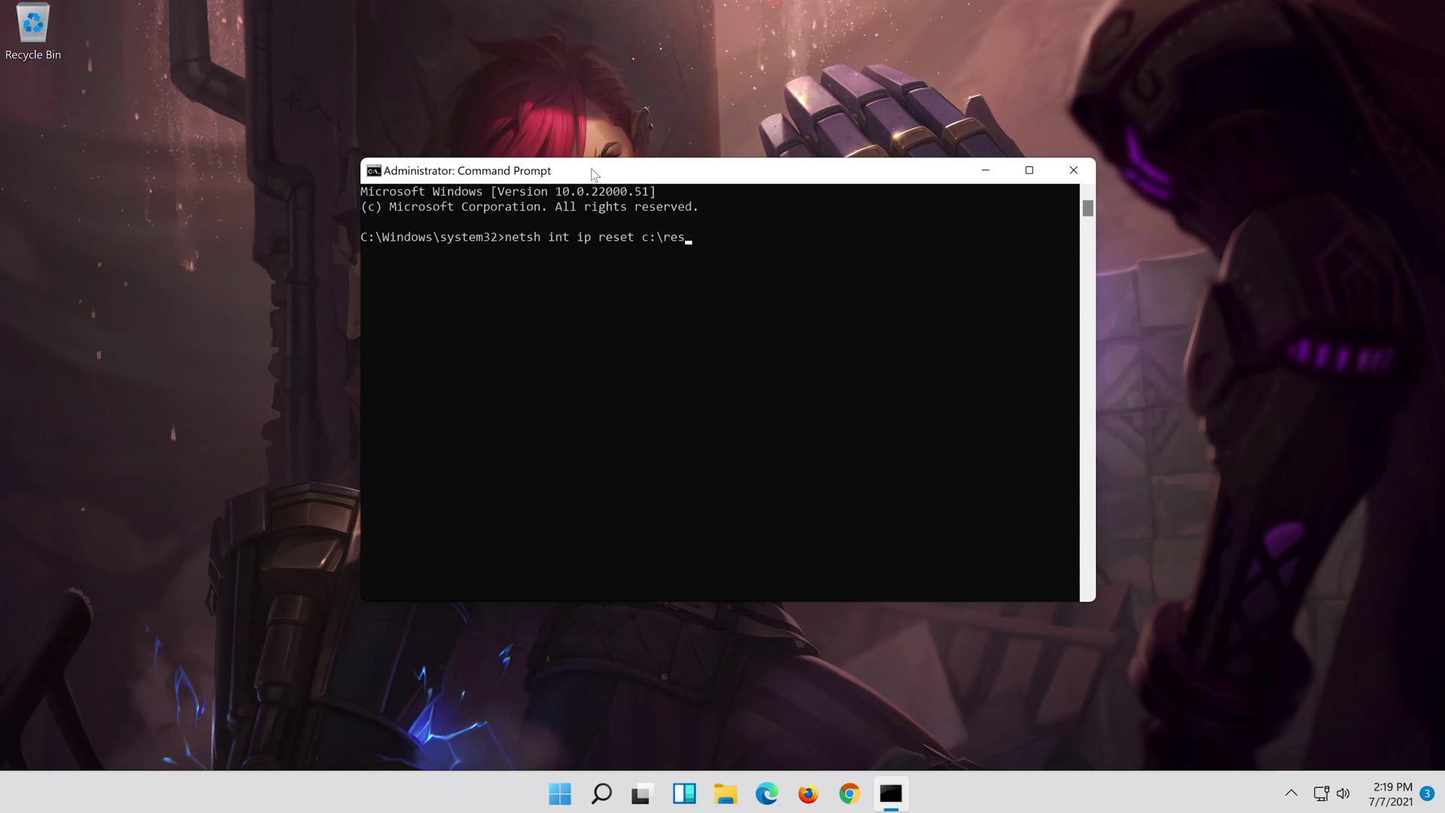
text(log.txt)
key(Return)
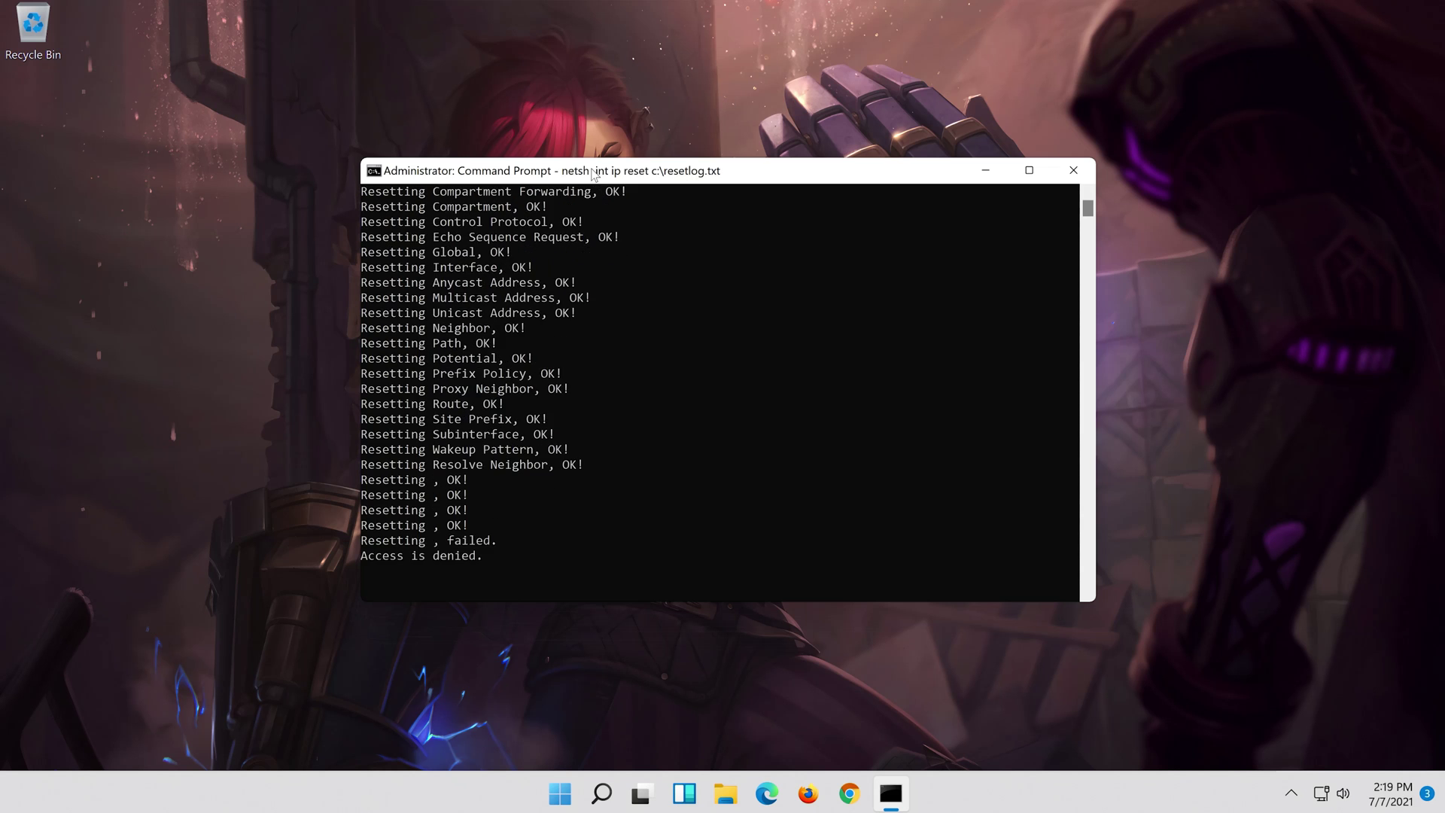
text(n)
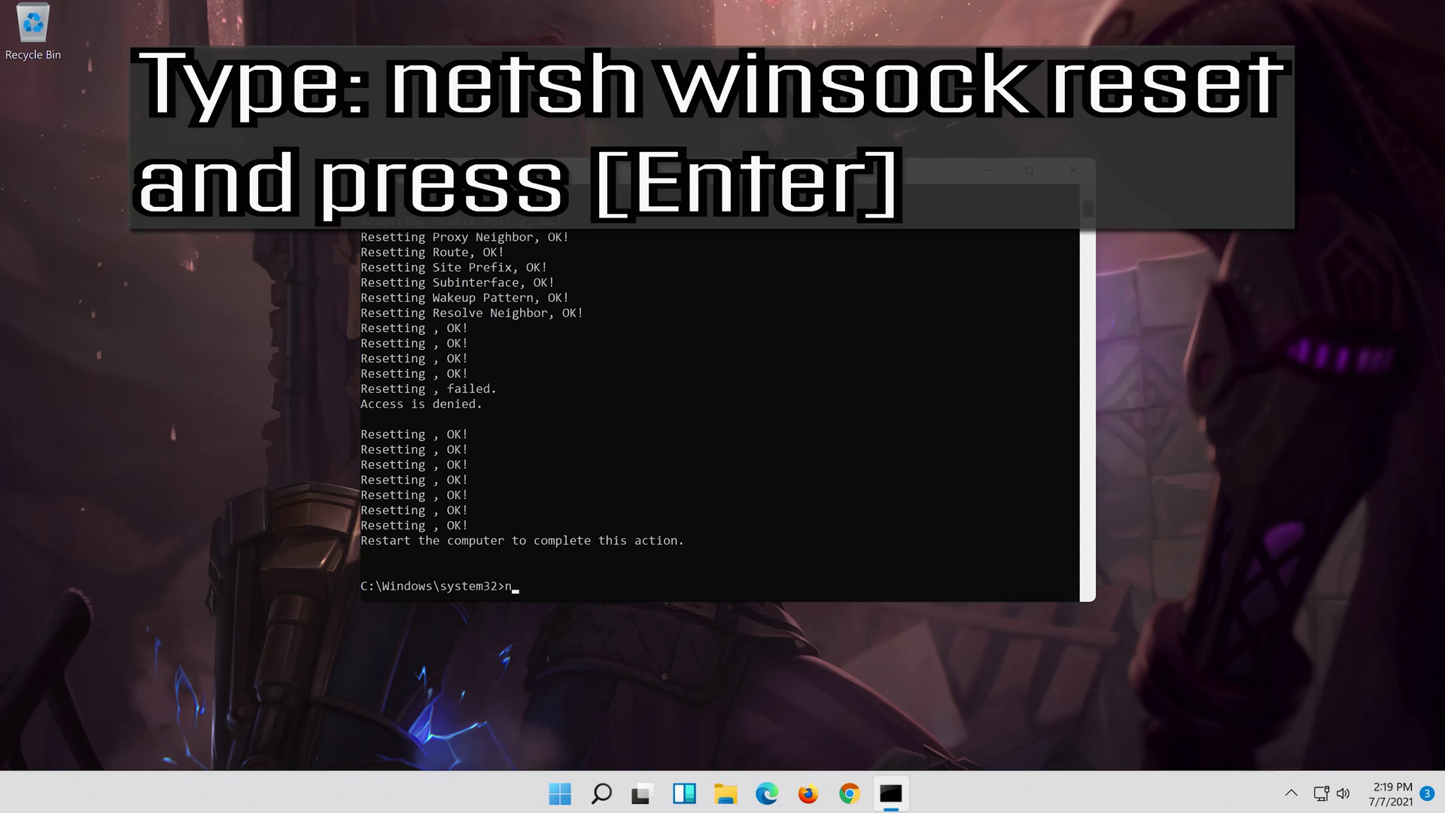
text(etsh)
text( win)
text(soc)
text(k)
text( reset)
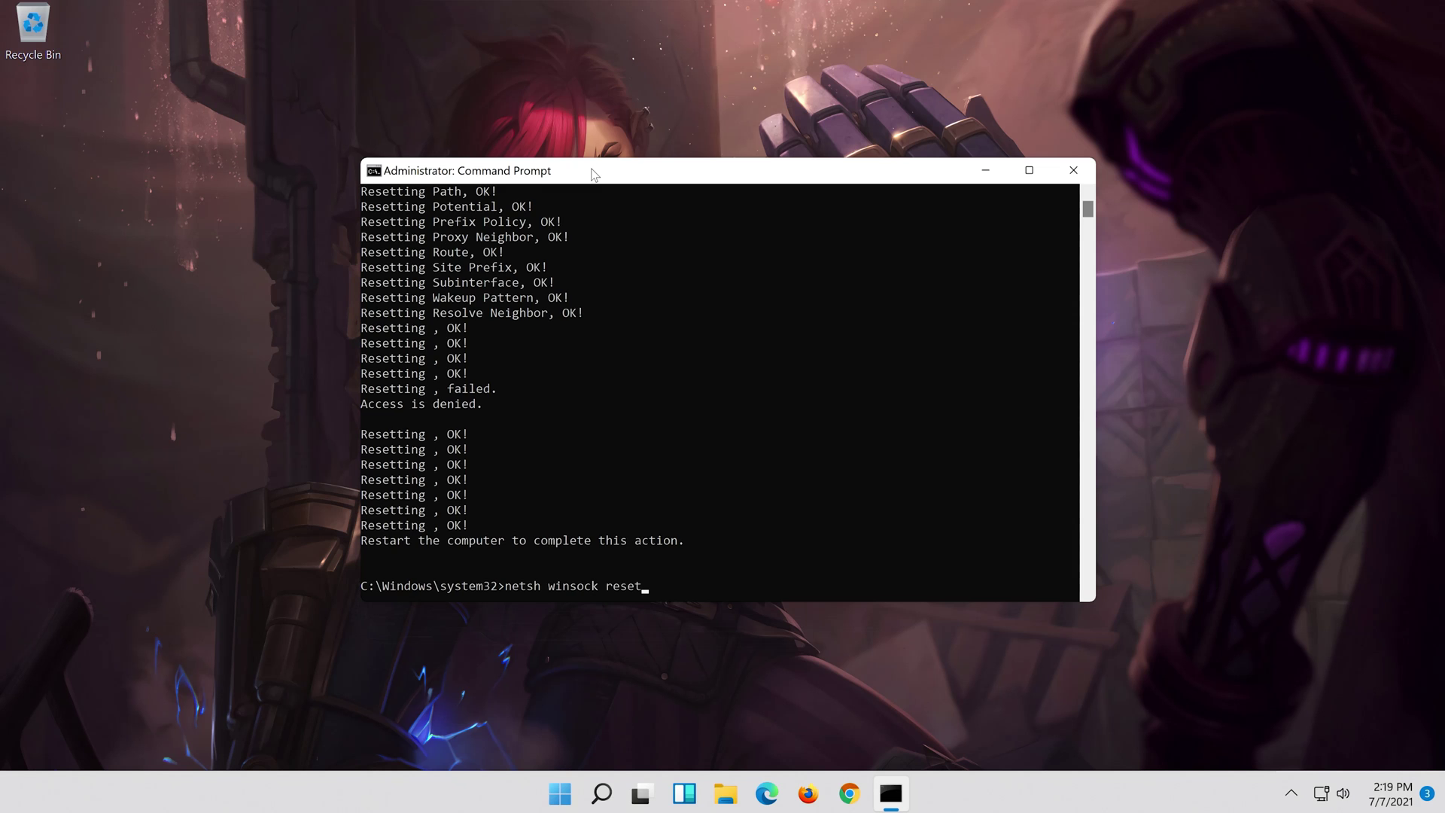
key(Return)
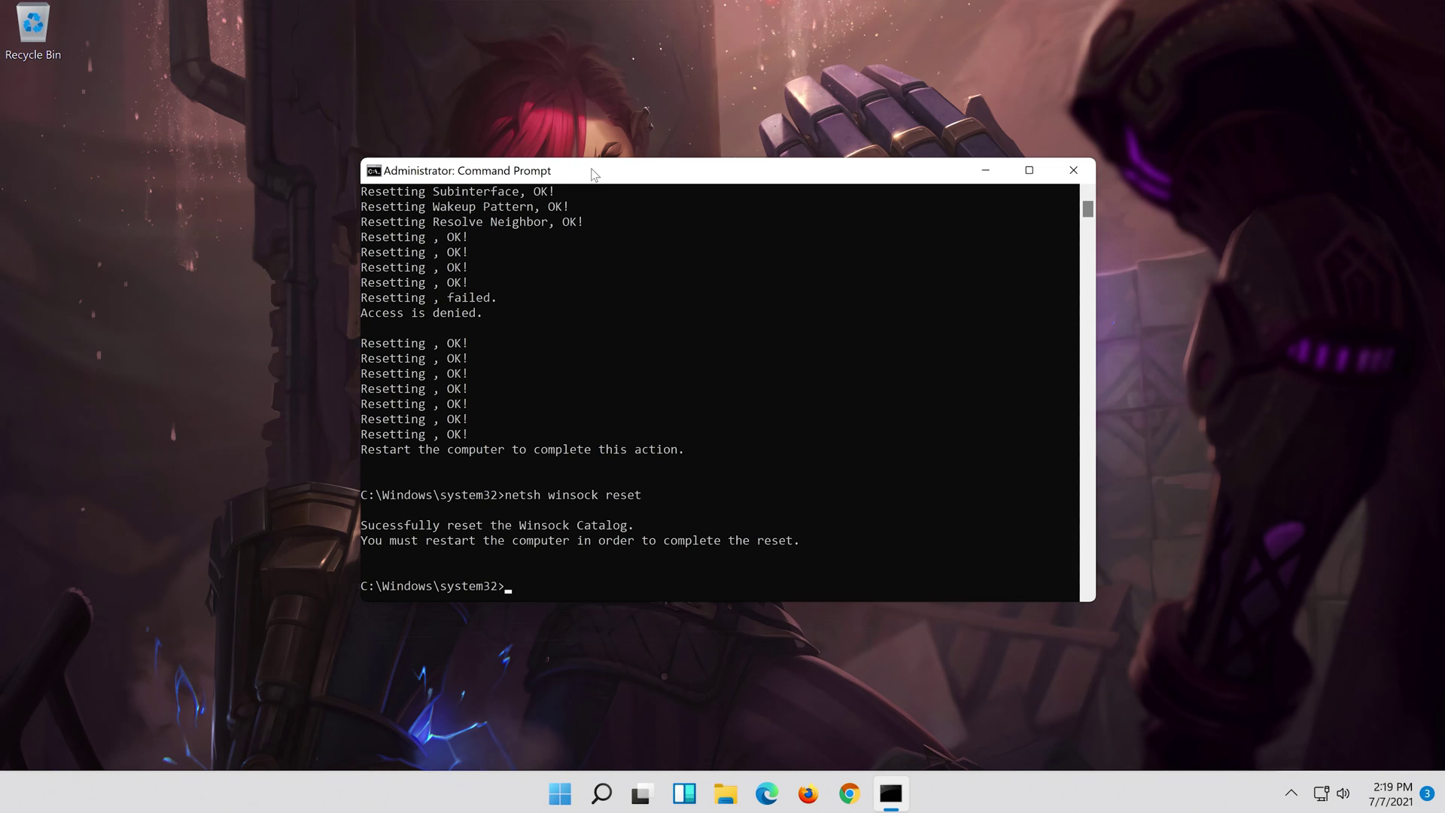
- Run 'ipconfig /flushdns' to clear the DNS cache, then exit Command Prompt
text(ipconfig /)
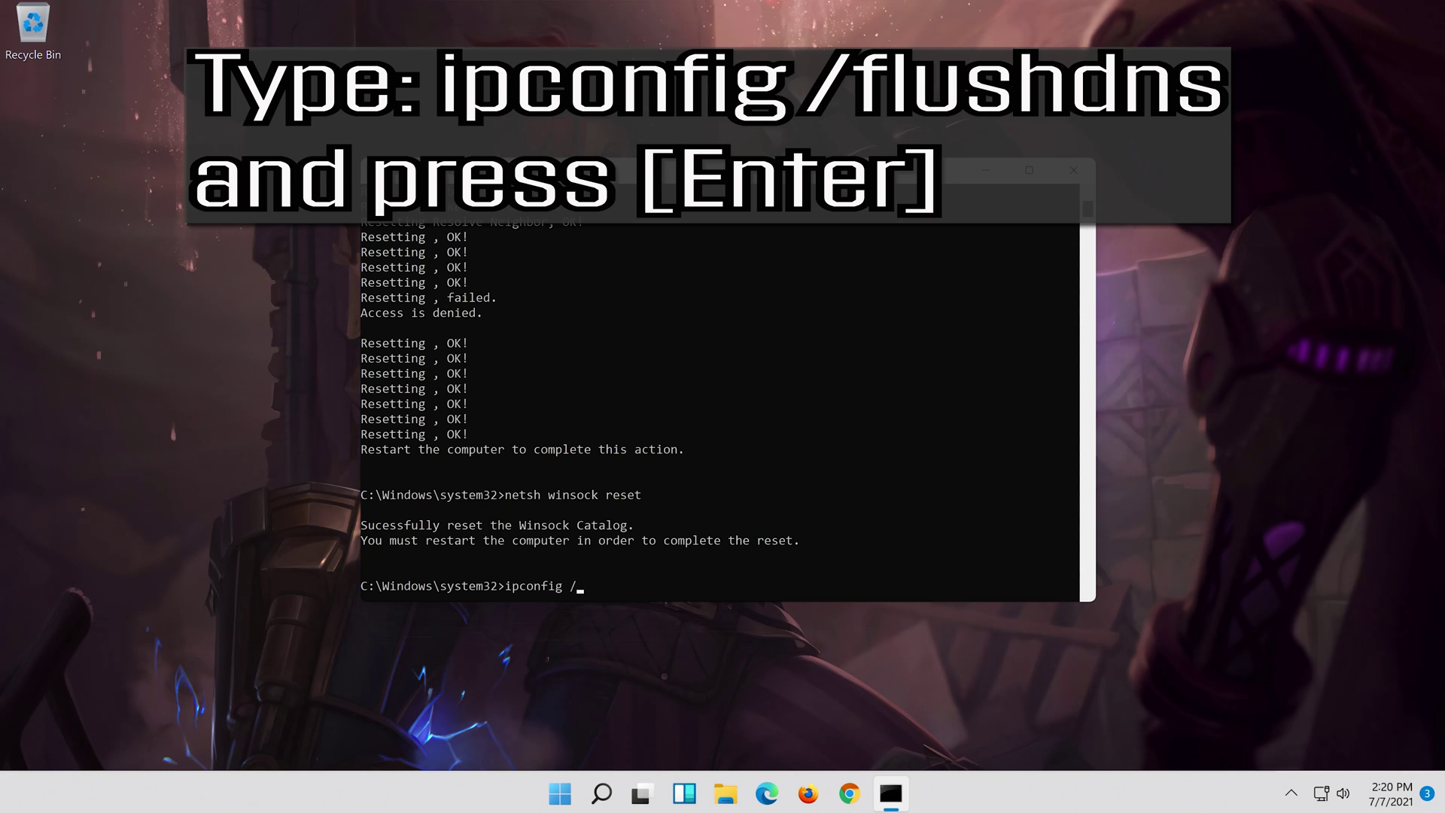
text(flus)
text(hdns)
key(Return)
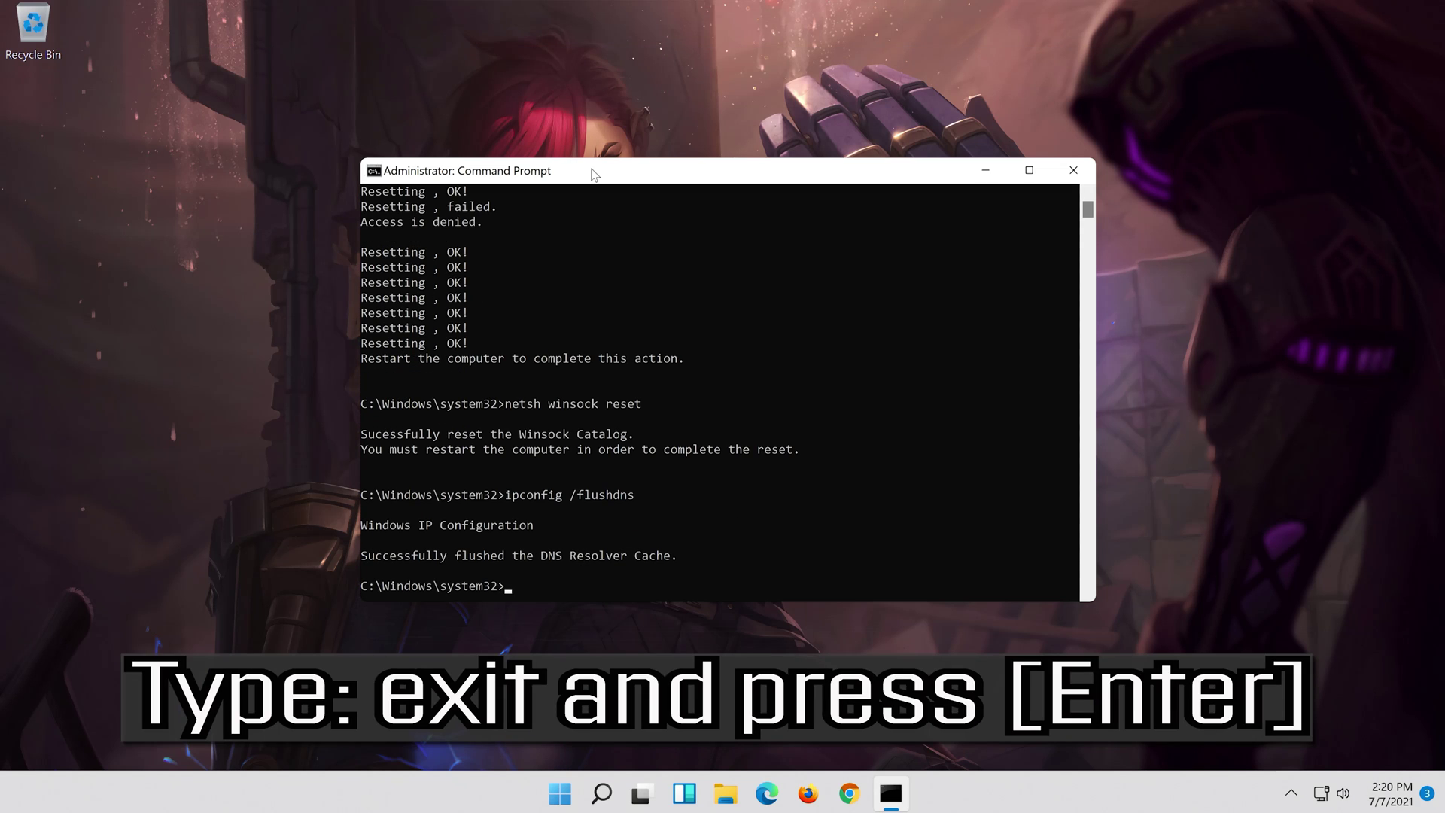
text(exit)
key(Return)
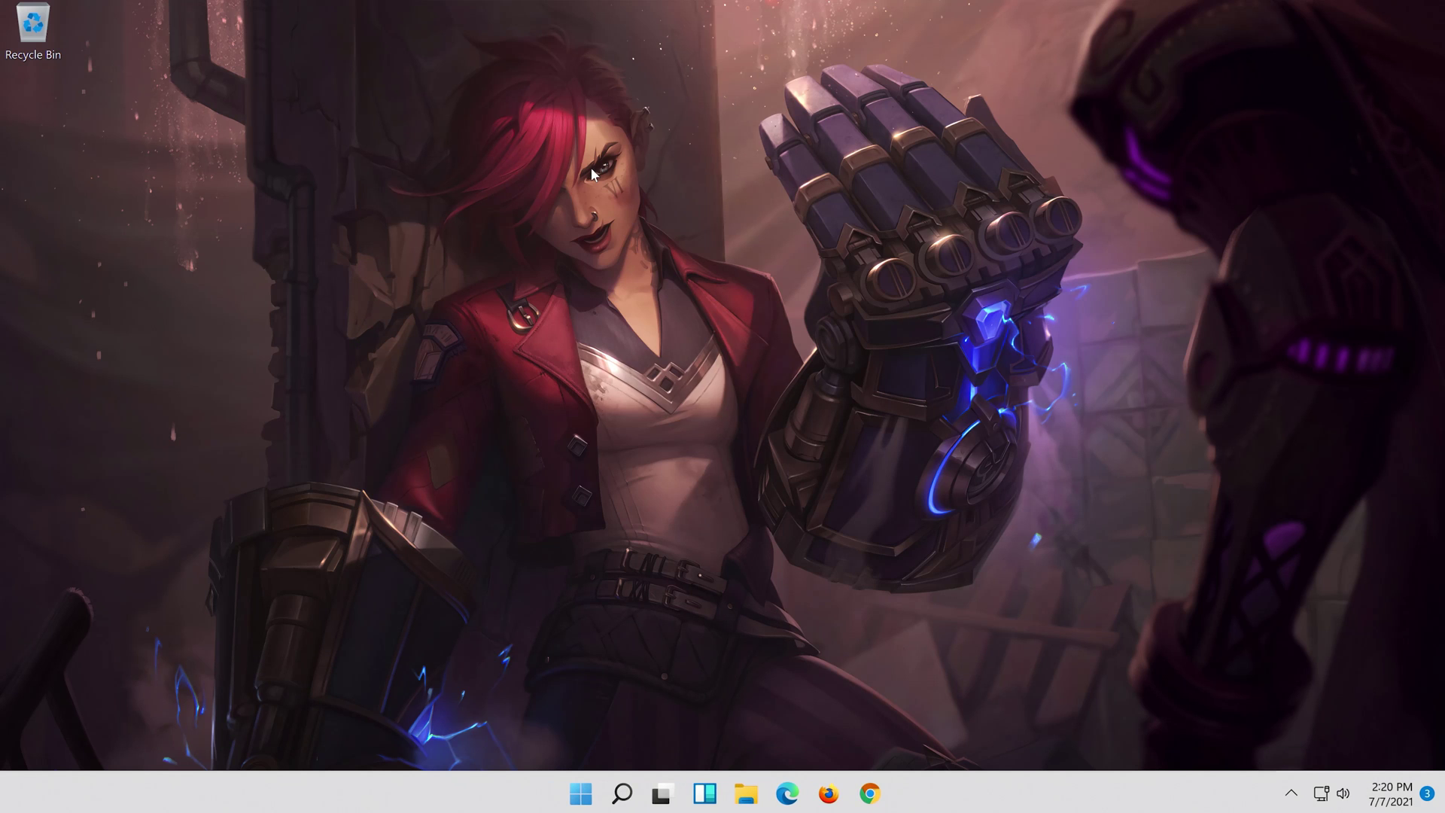